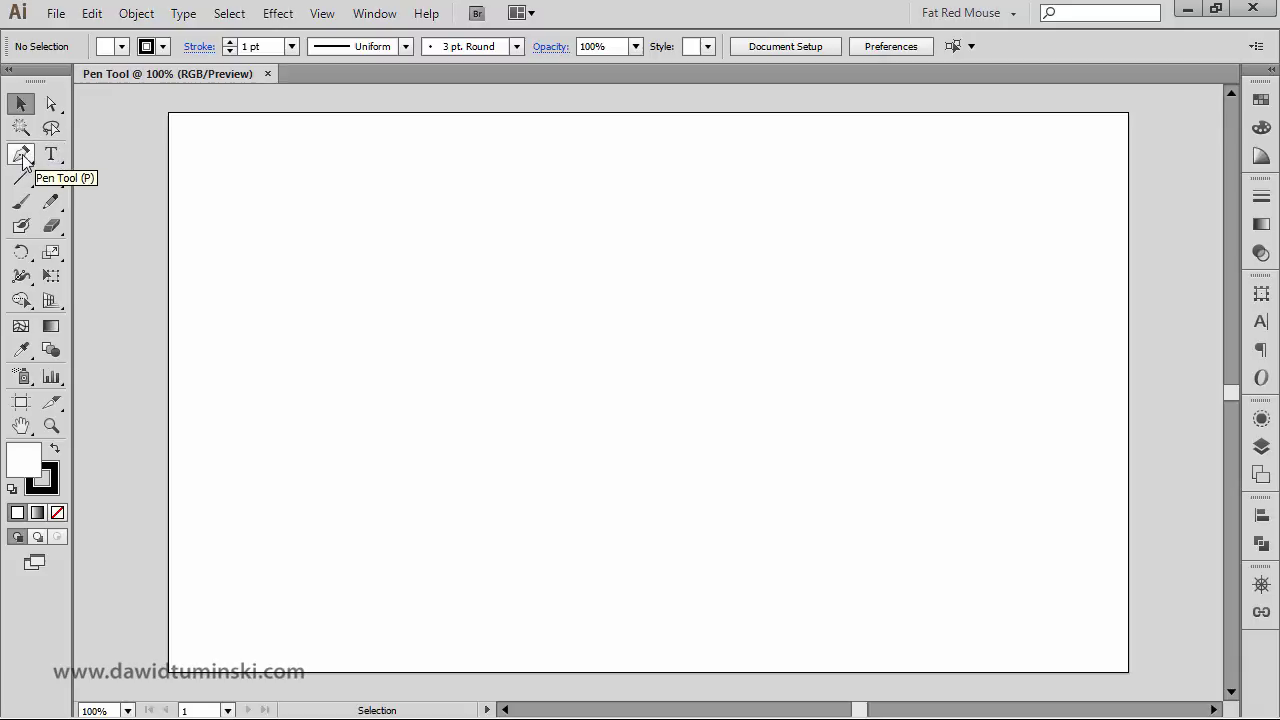
- Activate the Pen tool to draw paths anchor by anchor
{"action": "left_click", "coordinate": [22, 155]}
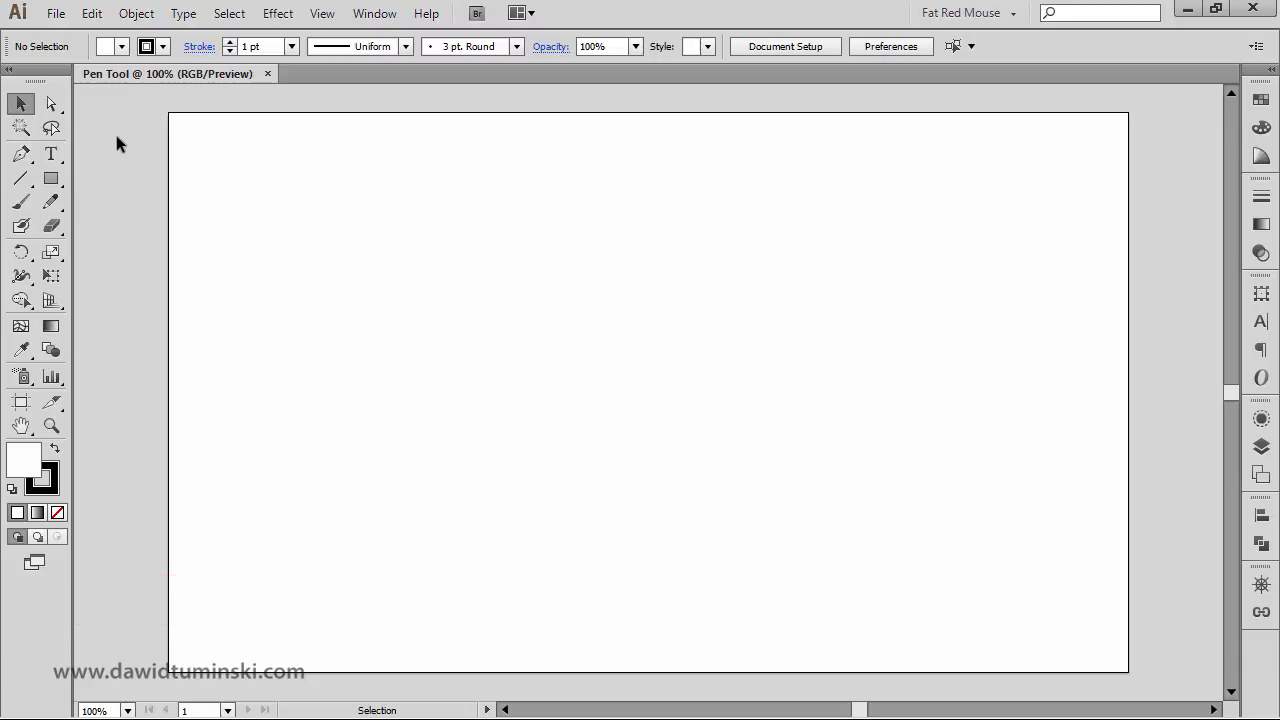
{"action": "key", "text": "p"}
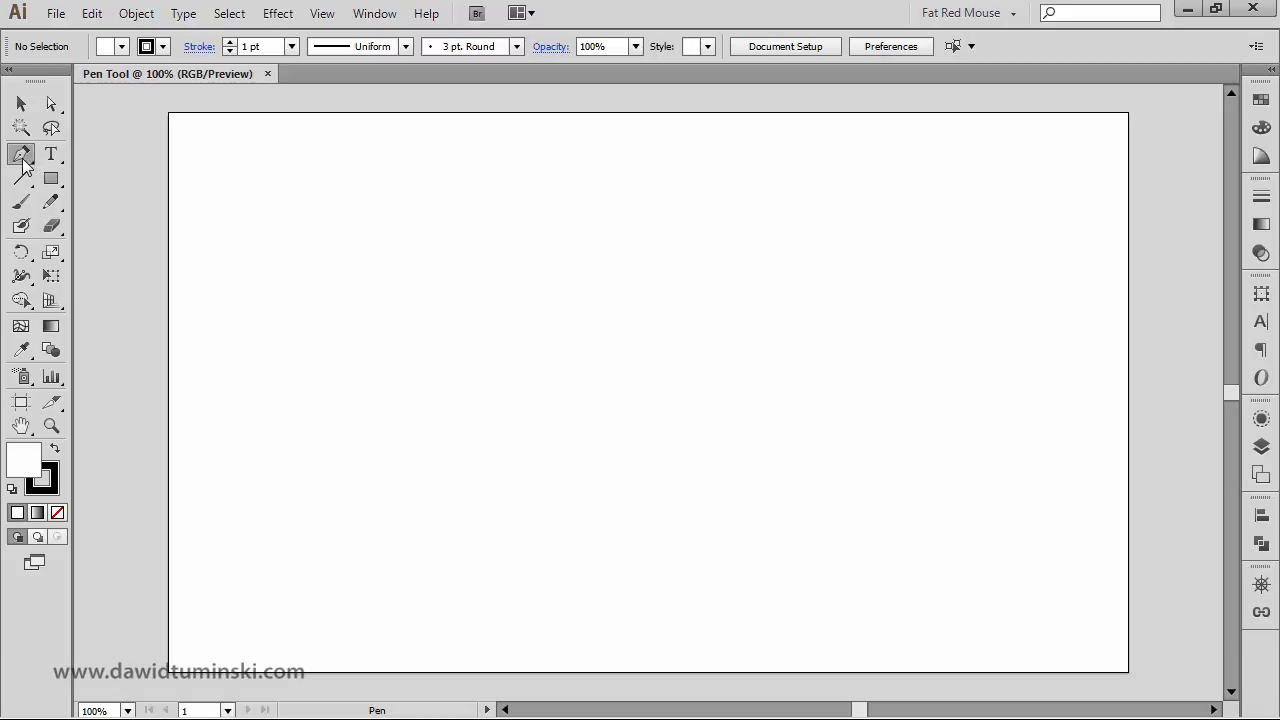
{"action": "left_click", "coordinate": [390, 264]}
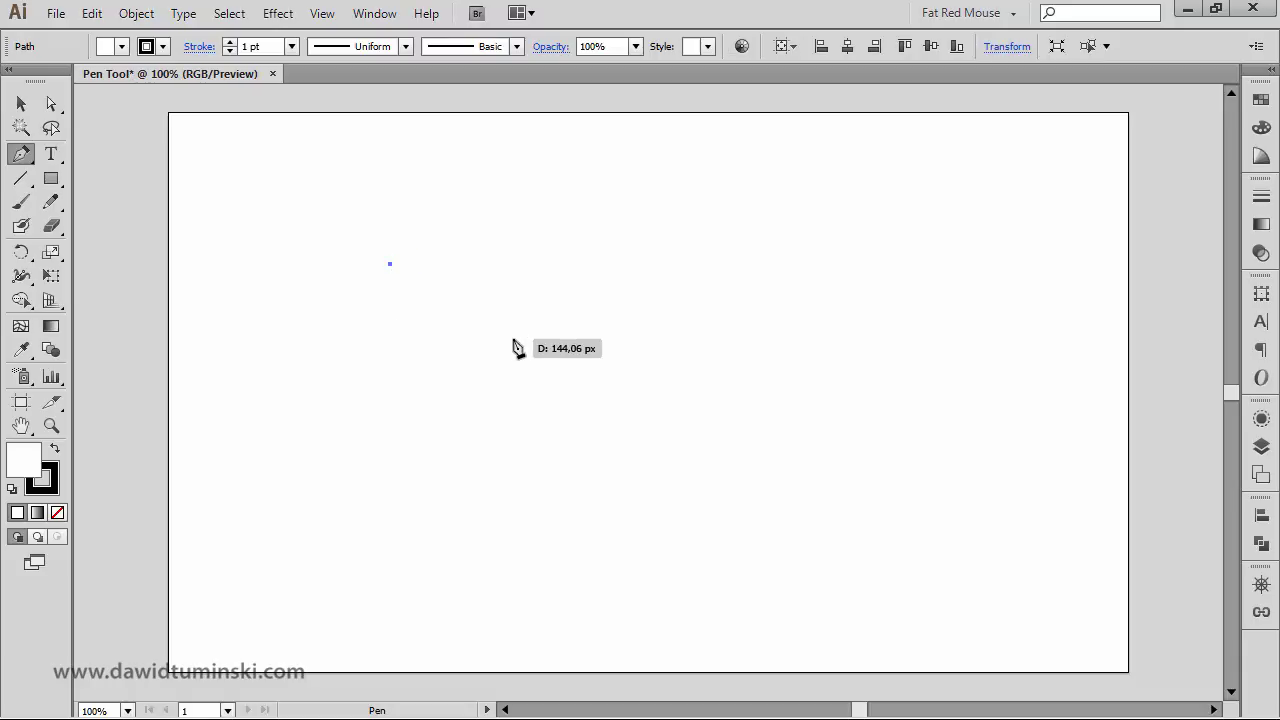
{"action": "left_click", "coordinate": [648, 221]}
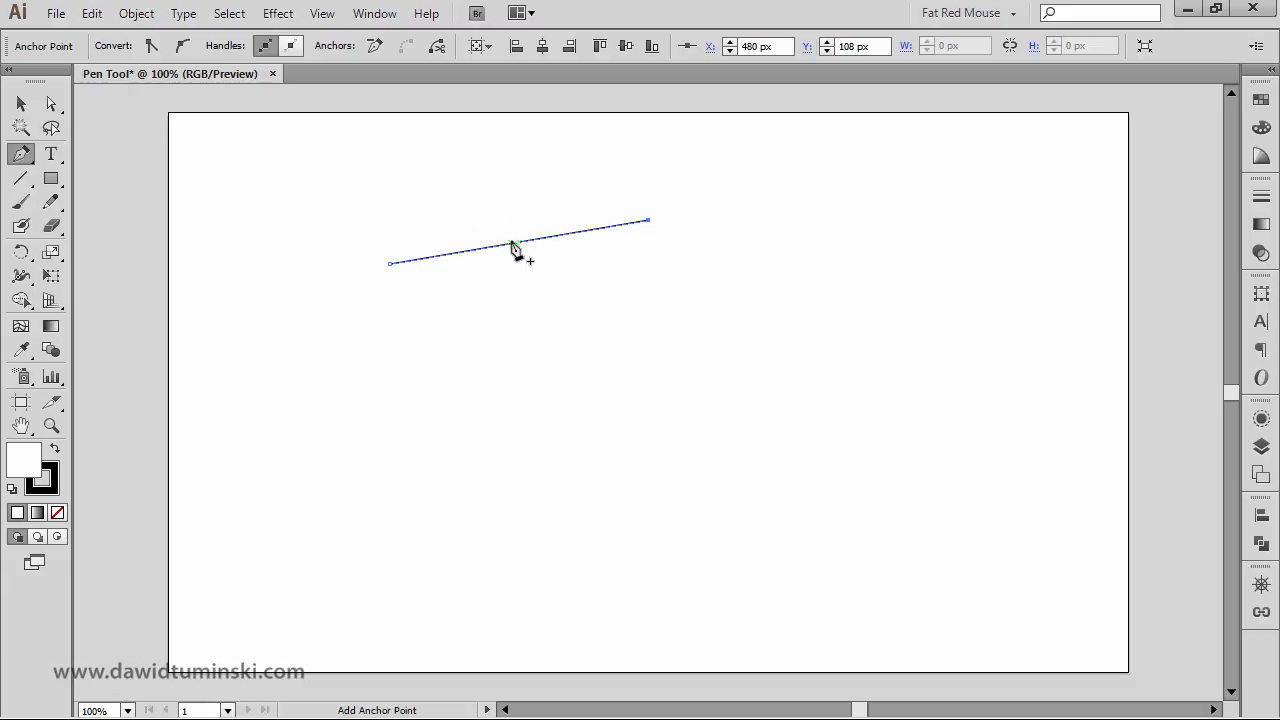
{"action": "left_click", "coordinate": [660, 390]}
{"action": "left_click", "coordinate": [539, 405]}
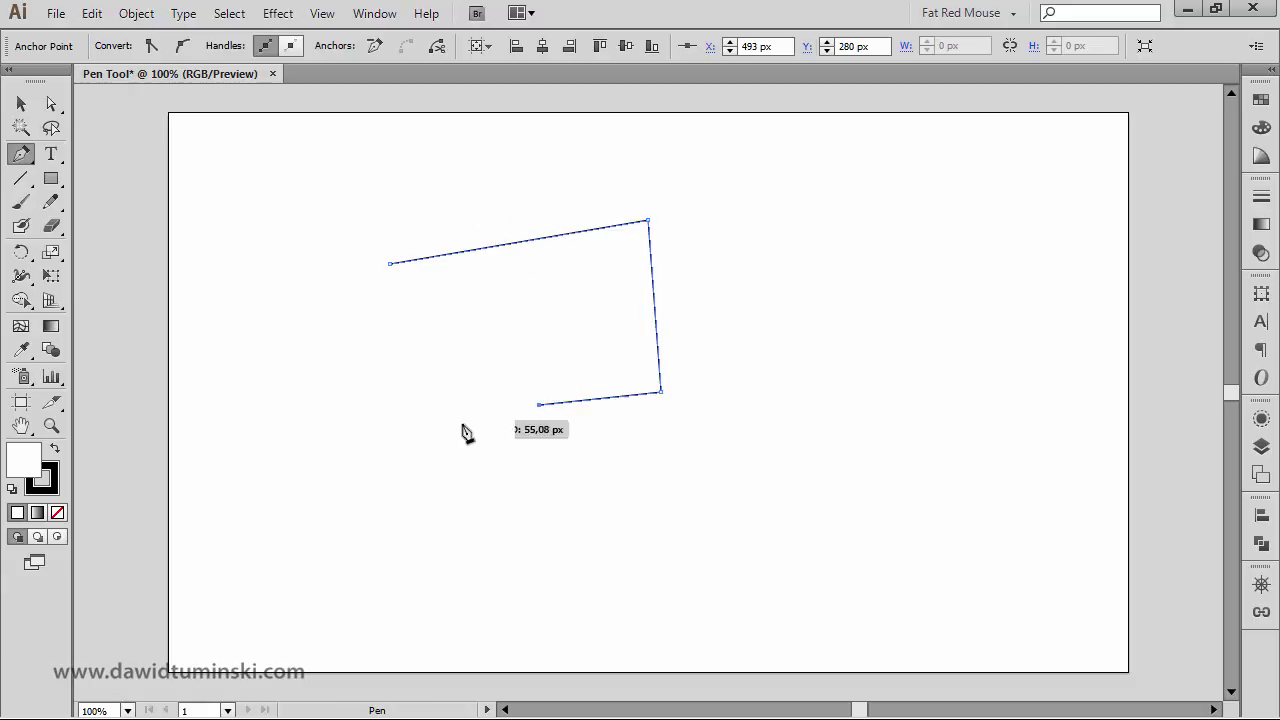
{"action": "left_click", "coordinate": [367, 405]}
{"action": "left_click", "coordinate": [444, 363]}
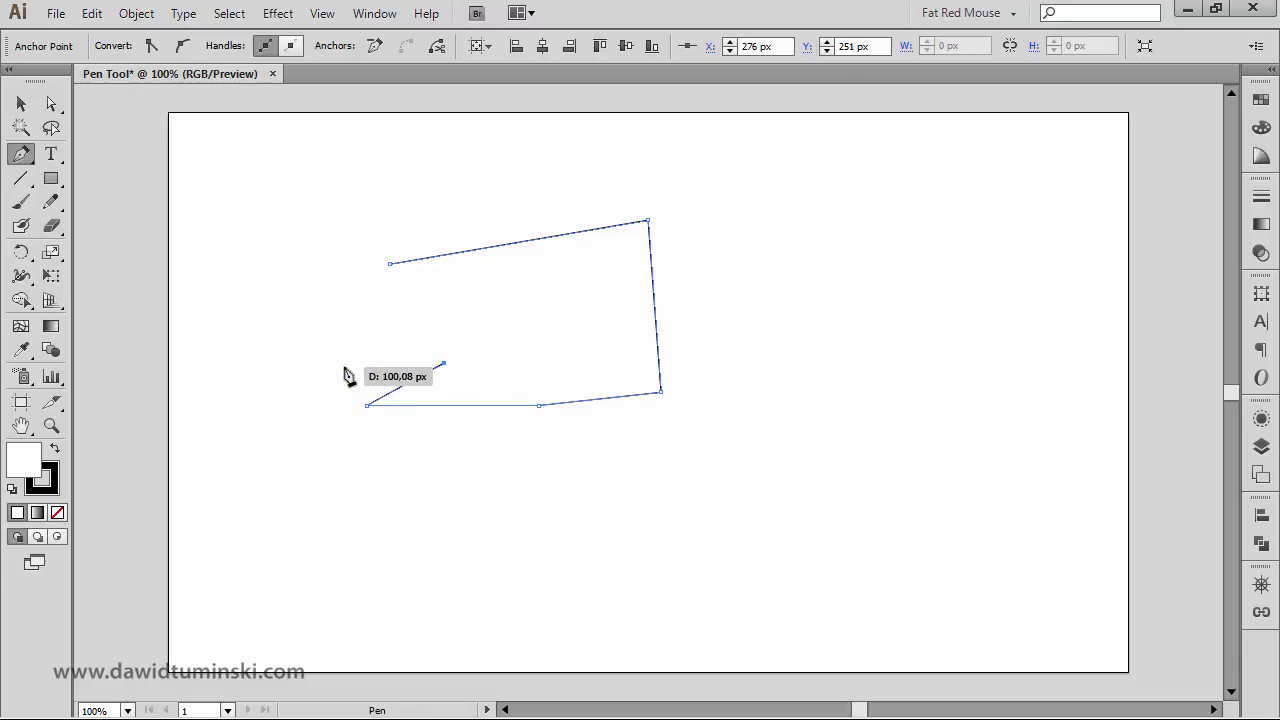
{"action": "left_click", "coordinate": [342, 365]}
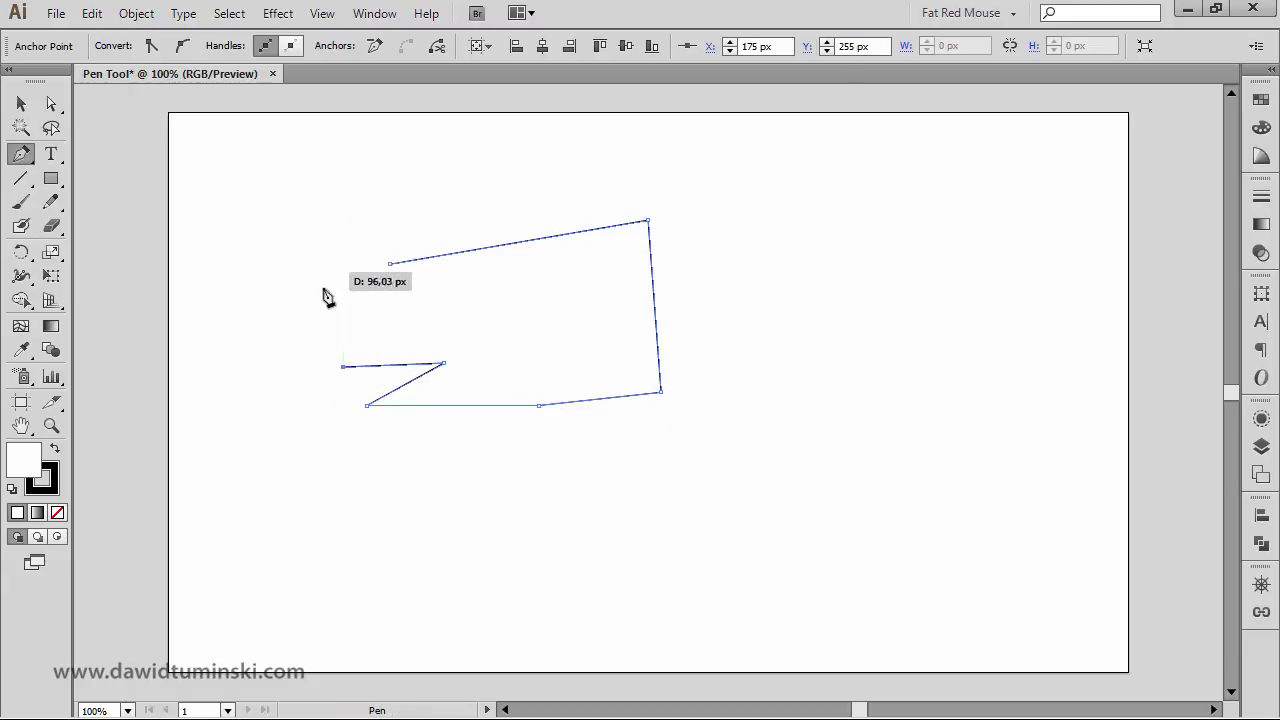
{"action": "left_click", "coordinate": [313, 322]}
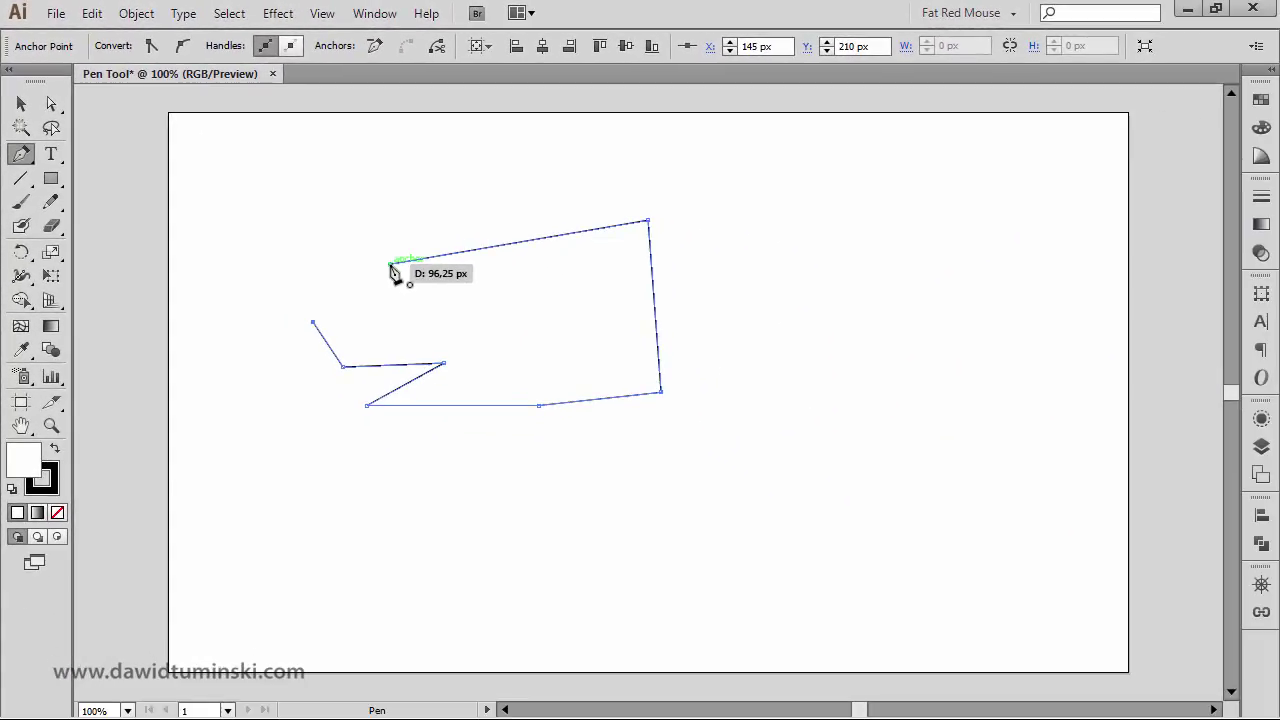
{"action": "left_click", "coordinate": [390, 265]}
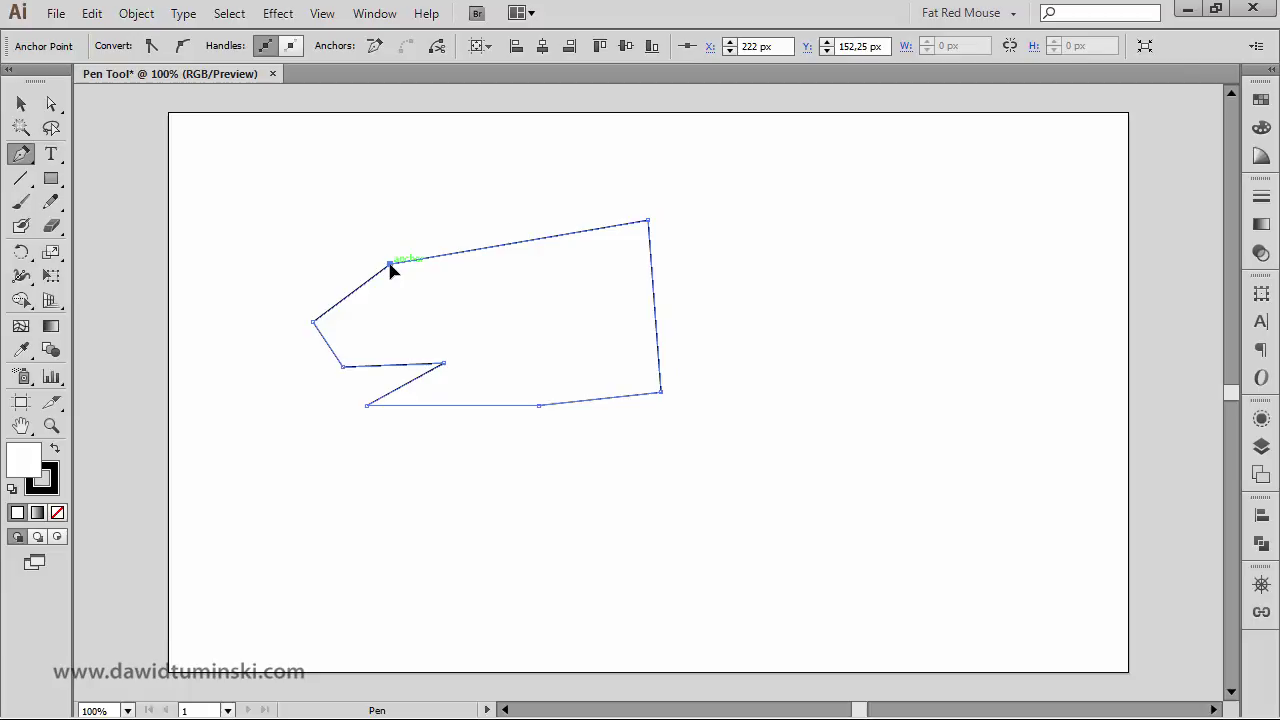
{"action": "left_click", "coordinate": [405, 258], "text": "ctrl"}
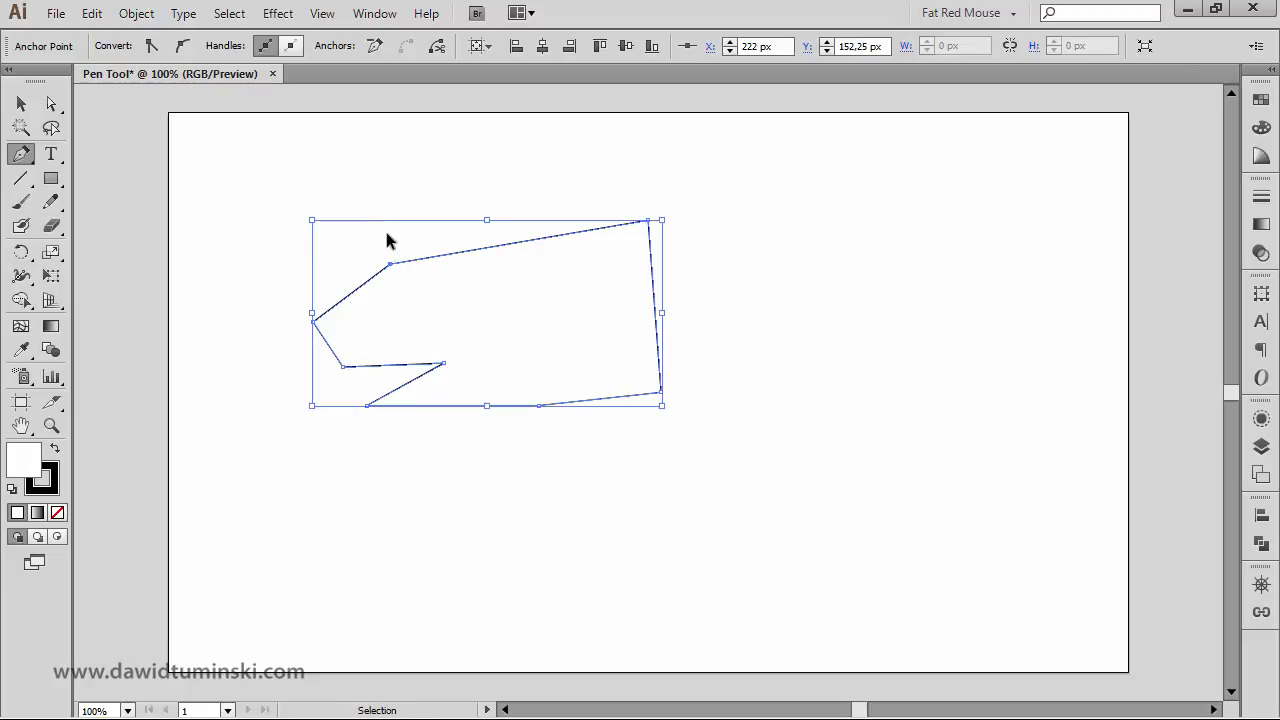
- Delete the closed polygon and draw a two-anchor curved arc
{"action": "key", "text": "Delete"}
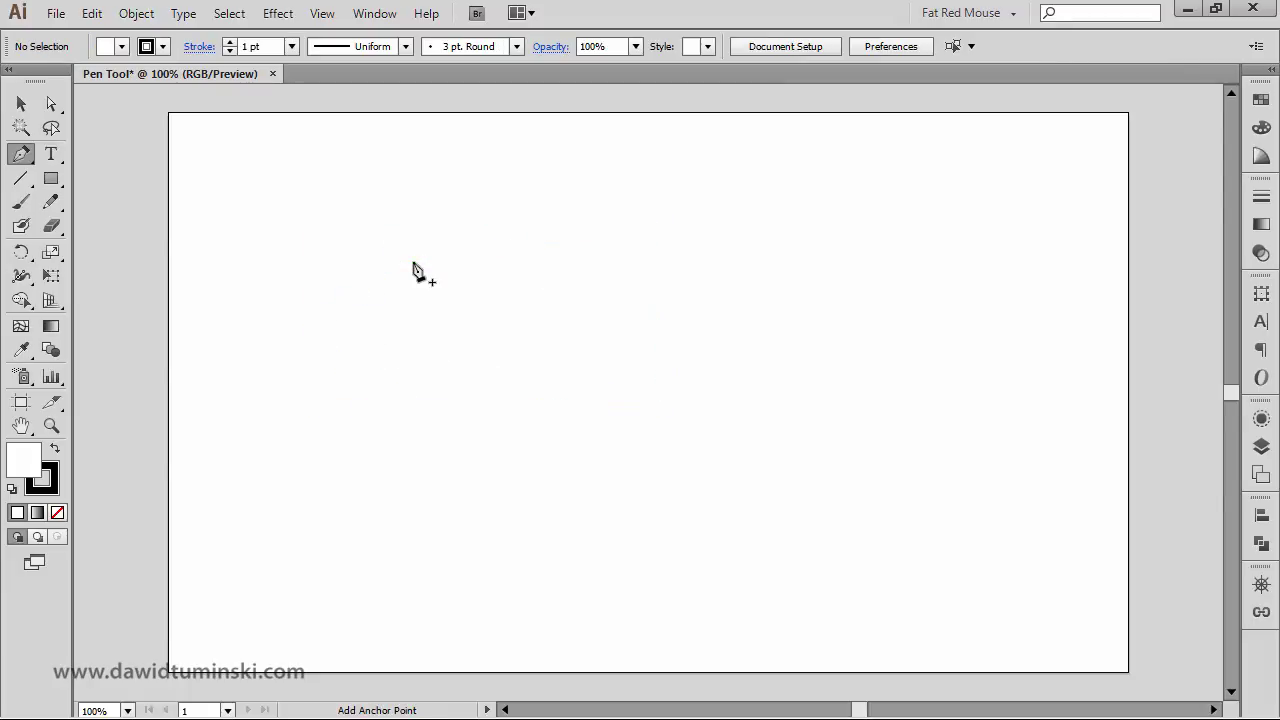
{"action": "left_click", "coordinate": [394, 322]}
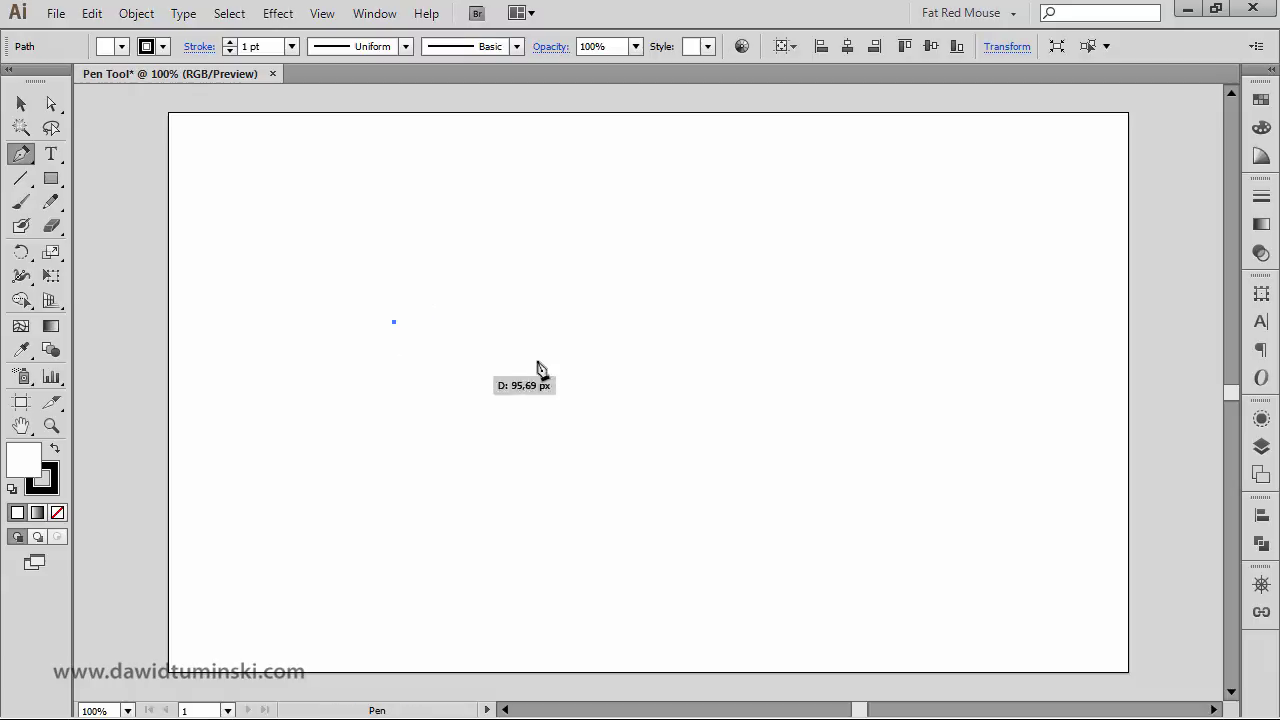
{"action": "left_click_drag", "start_coordinate": [653, 225], "coordinate": [825, 267]}
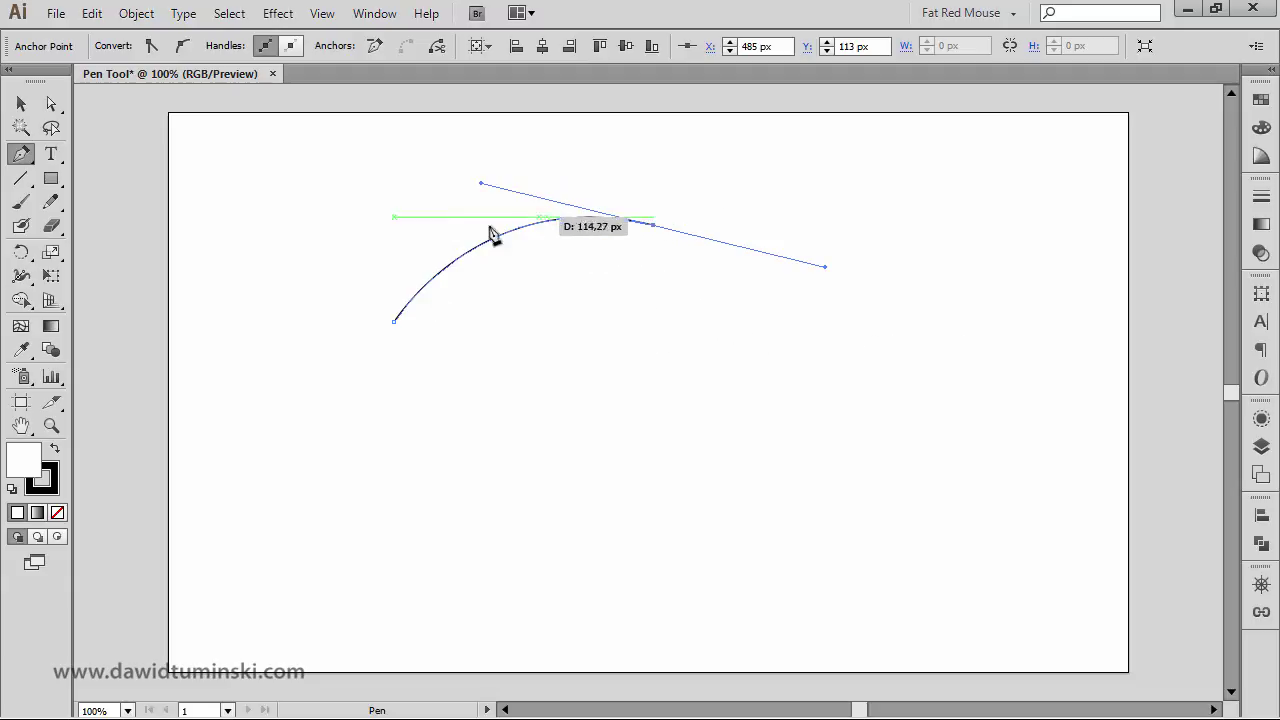
{"action": "key", "text": "ctrl"}
{"action": "left_click", "coordinate": [705, 370], "text": "ctrl"}
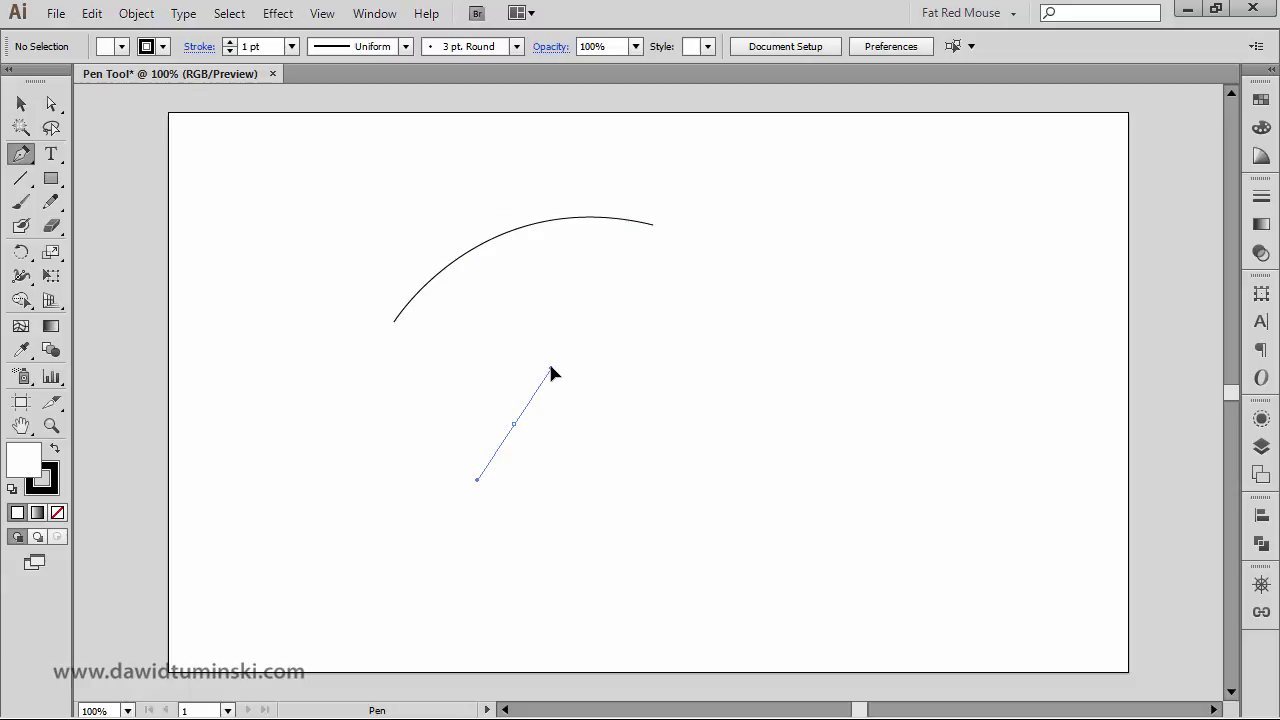
- Draw a second curve and reshape its segment and handles into an S-curve with Direct Selection
{"action": "mouse_move", "coordinate": [551, 370]}
{"action": "left_mouse_down"}
{"action": "mouse_move", "coordinate": [506, 383]}
{"action": "mouse_move", "coordinate": [529, 377]}
{"action": "left_mouse_up"}
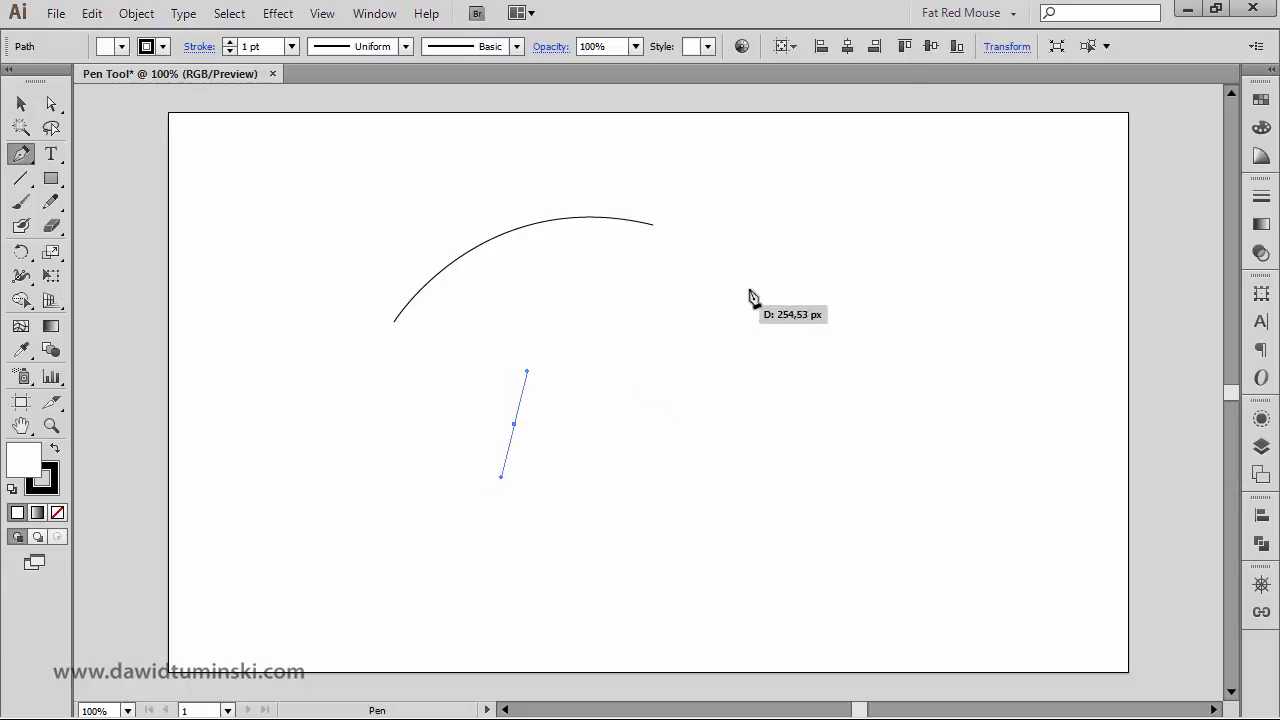
{"action": "left_click_drag", "start_coordinate": [823, 286], "coordinate": [1009, 348]}
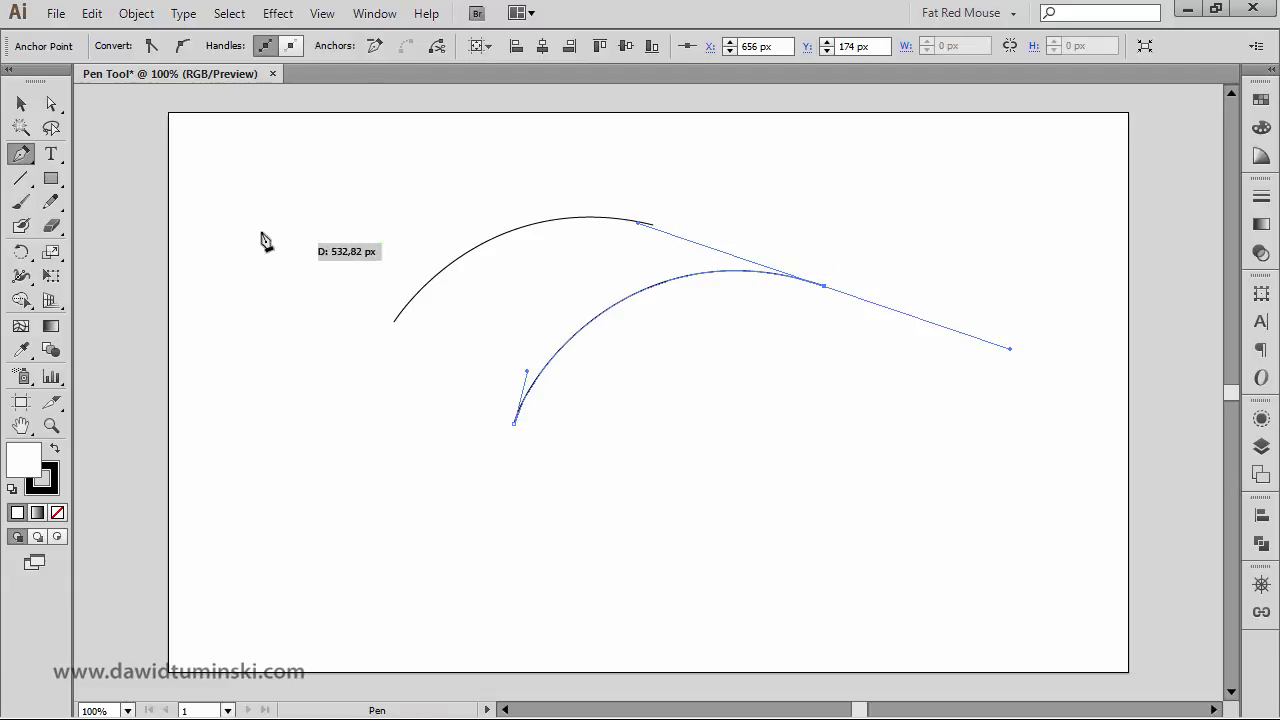
{"action": "left_click", "coordinate": [52, 104]}
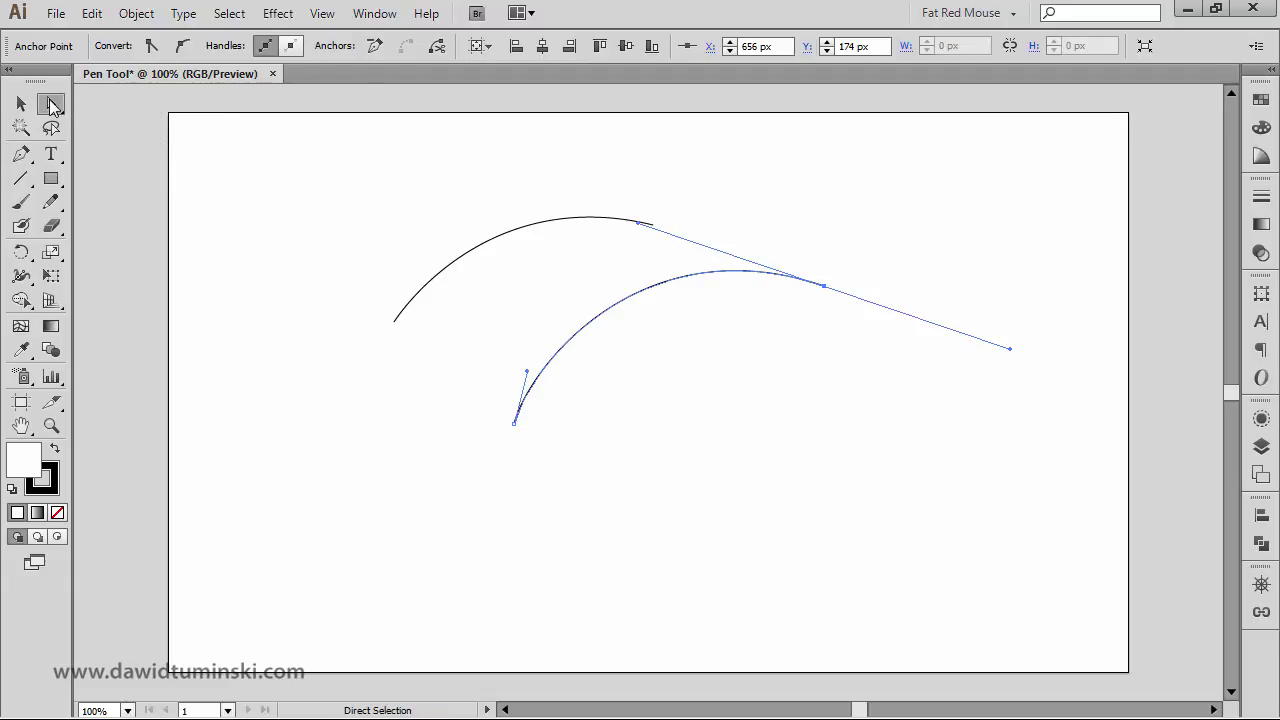
{"action": "left_click_drag", "start_coordinate": [530, 368], "coordinate": [710, 414]}
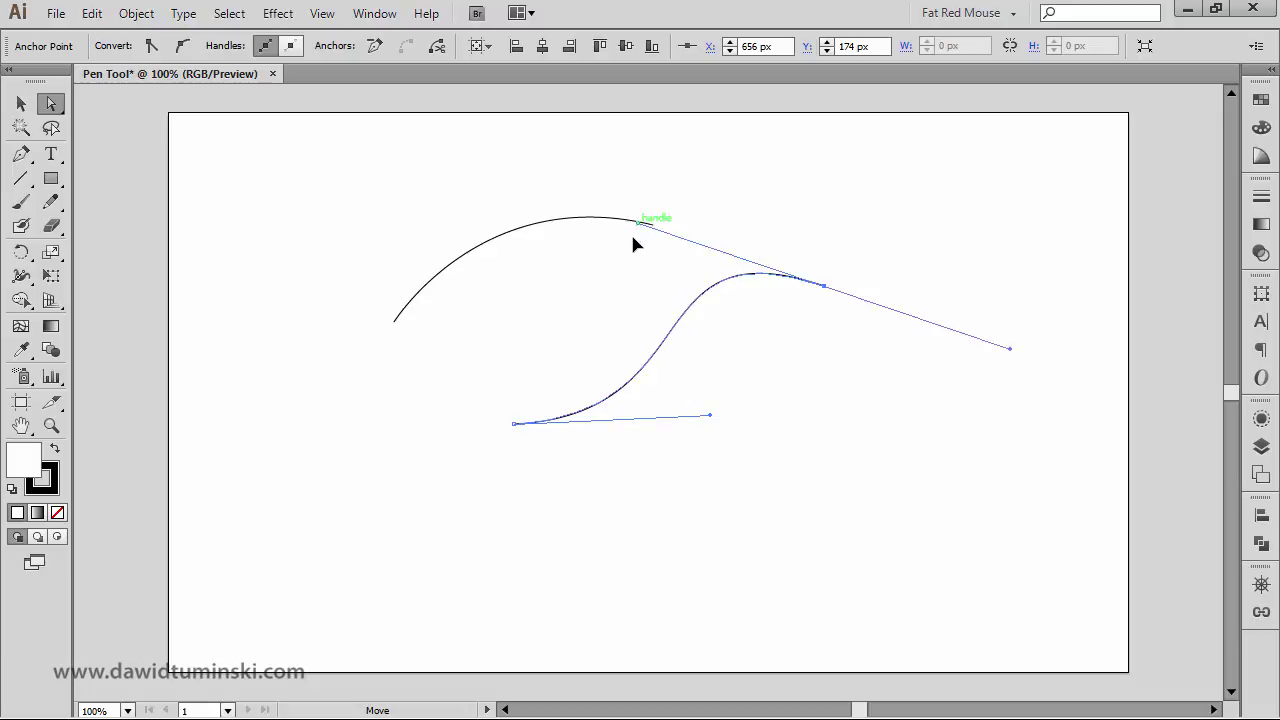
{"action": "left_click_drag", "start_coordinate": [632, 237], "coordinate": [609, 294]}
{"action": "left_click", "coordinate": [871, 409]}
- Clear both curves and start a new straight path with diagonal, horizontal and vertical segments
{"action": "key", "text": "ctrl+a"}
{"action": "key", "text": "Delete"}
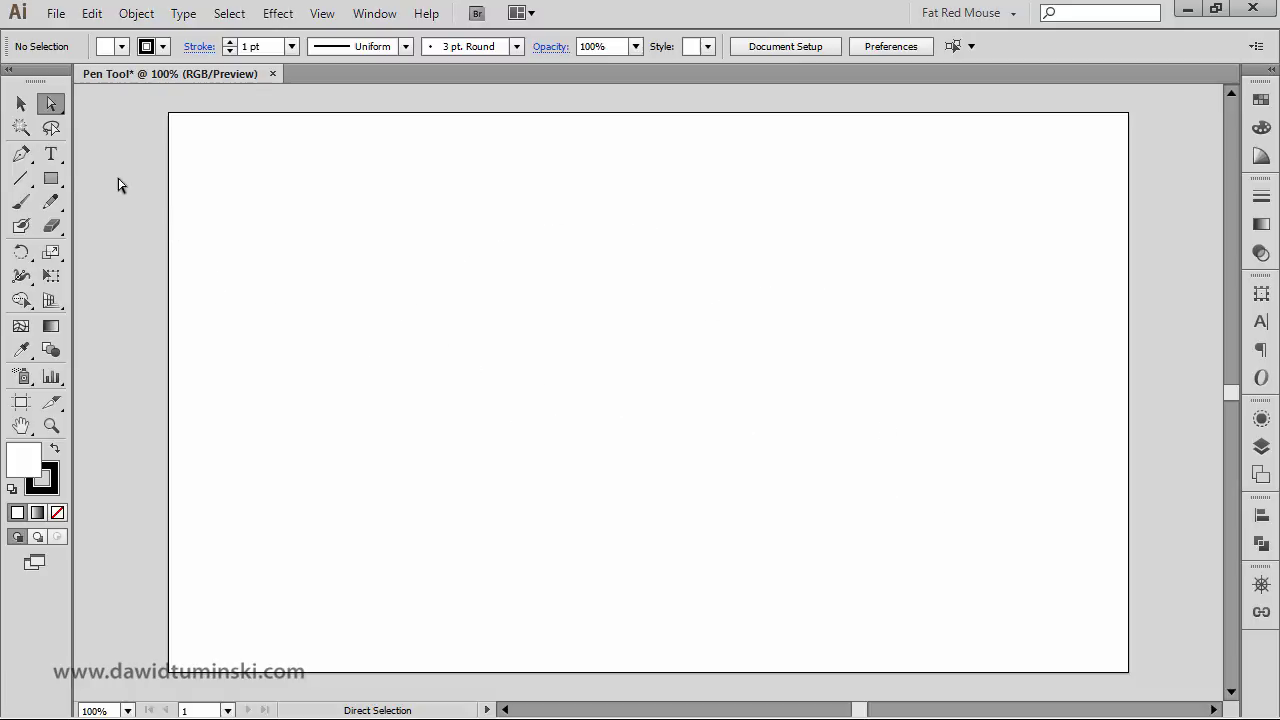
{"action": "left_click", "coordinate": [22, 155]}
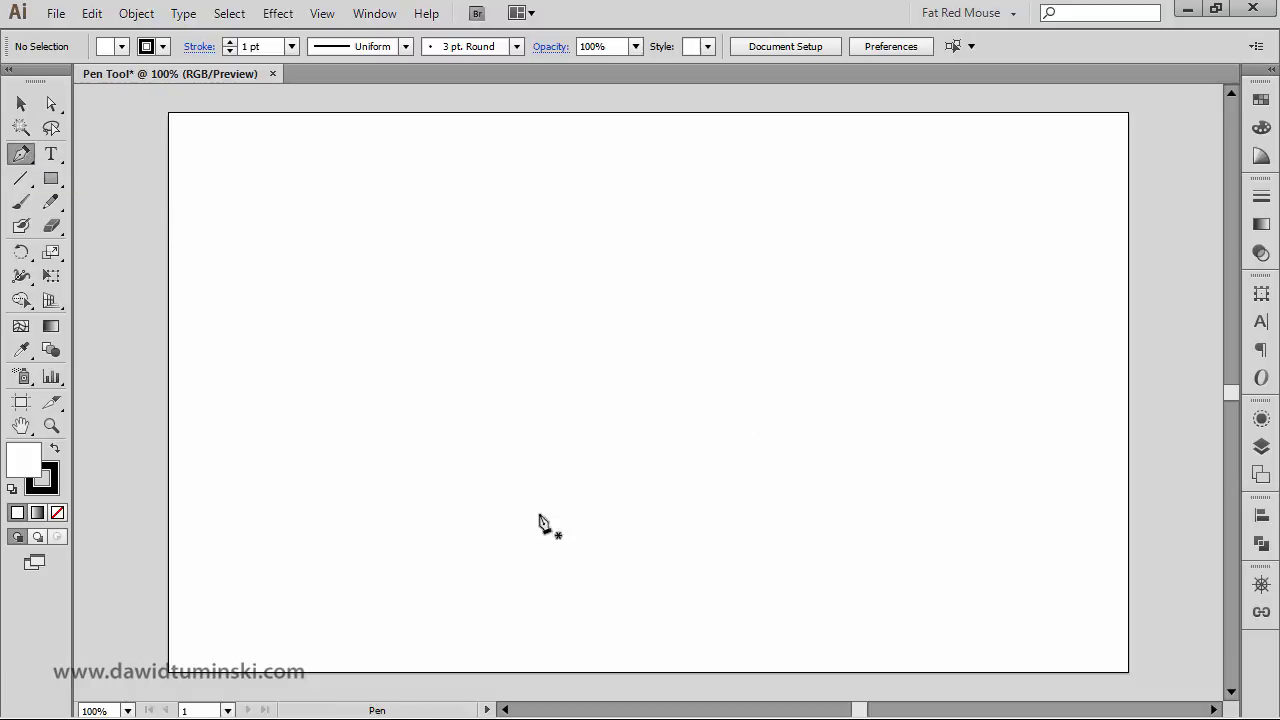
{"action": "left_click", "coordinate": [406, 385]}
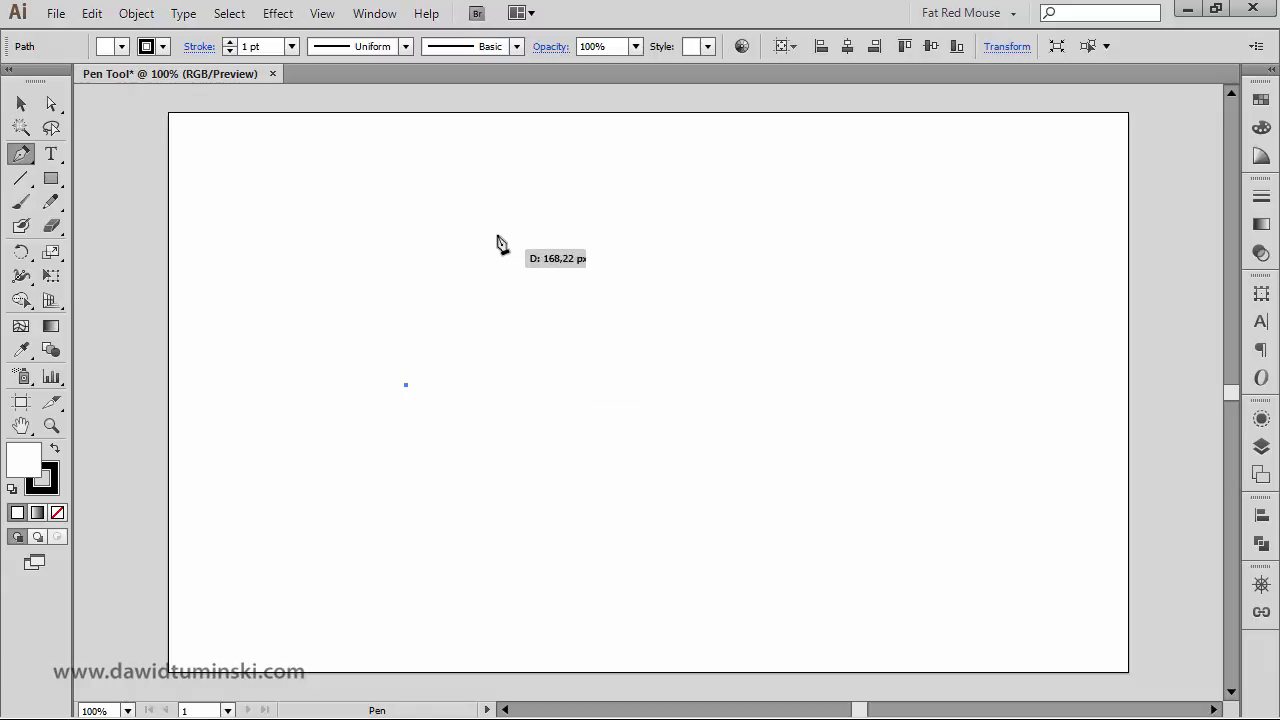
{"action": "left_click", "coordinate": [545, 247]}
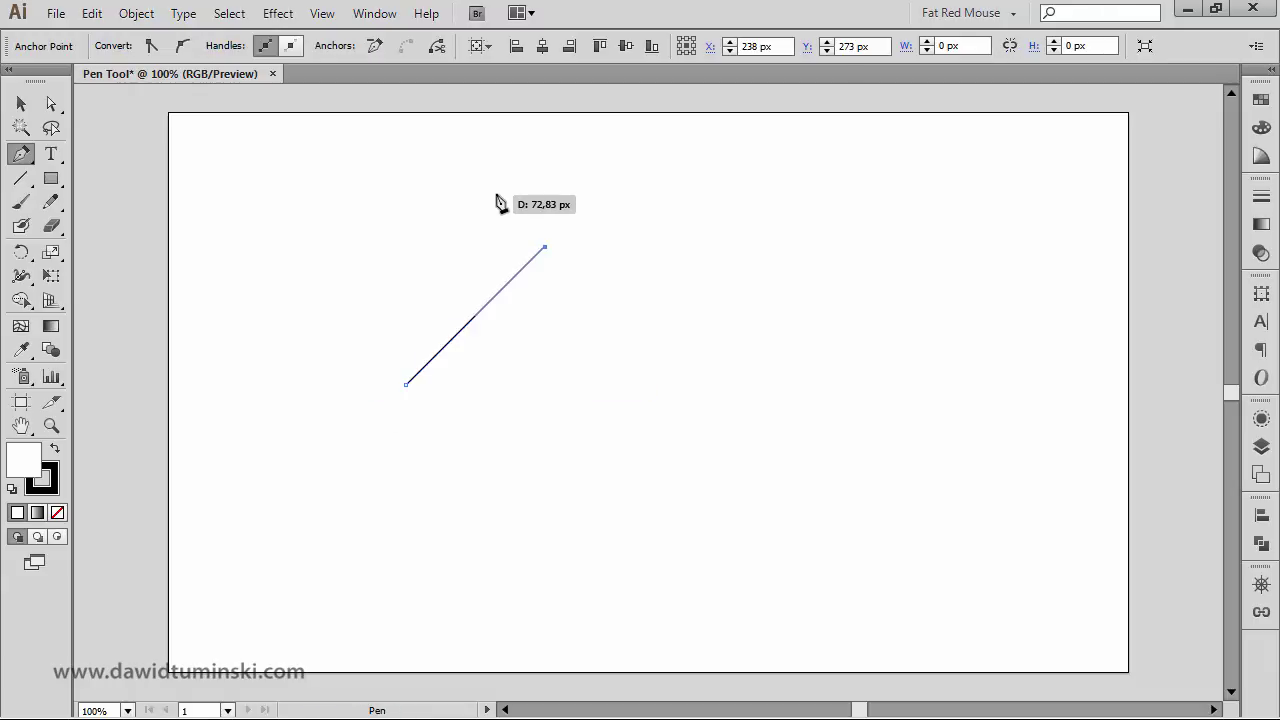
{"action": "left_click", "coordinate": [734, 247]}
{"action": "left_click", "coordinate": [734, 336]}
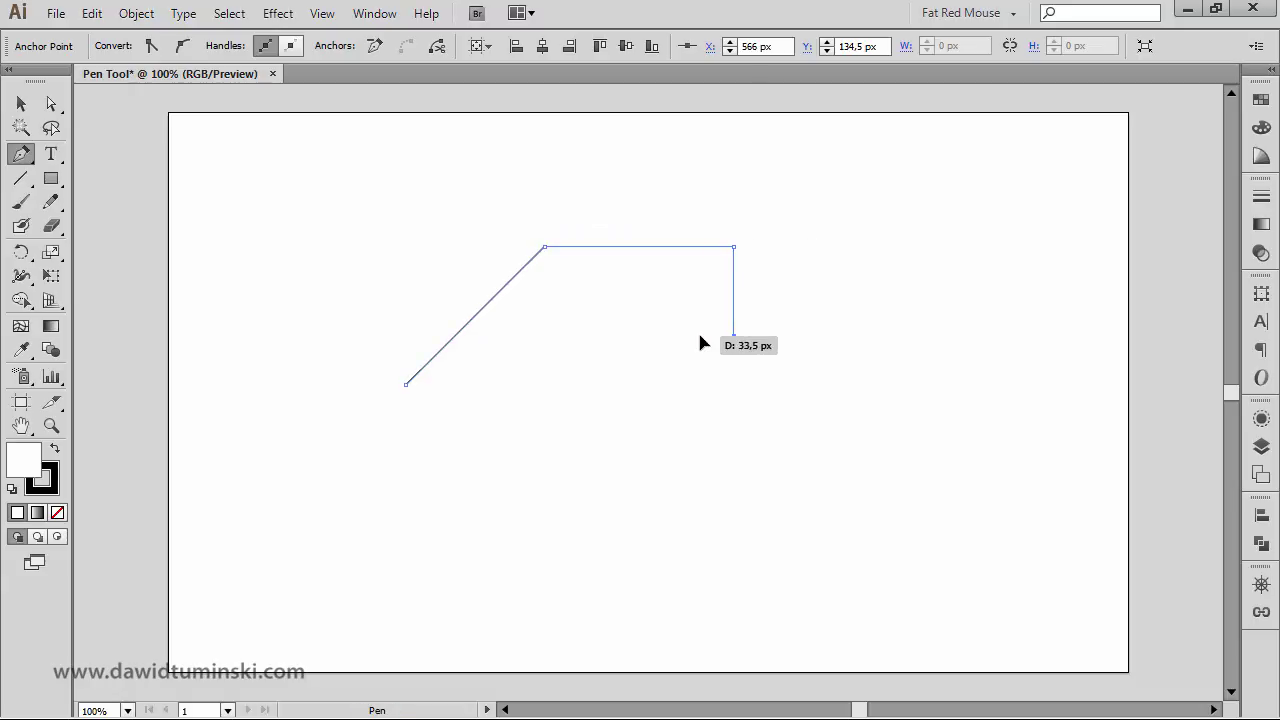
{"action": "left_click", "coordinate": [643, 337]}
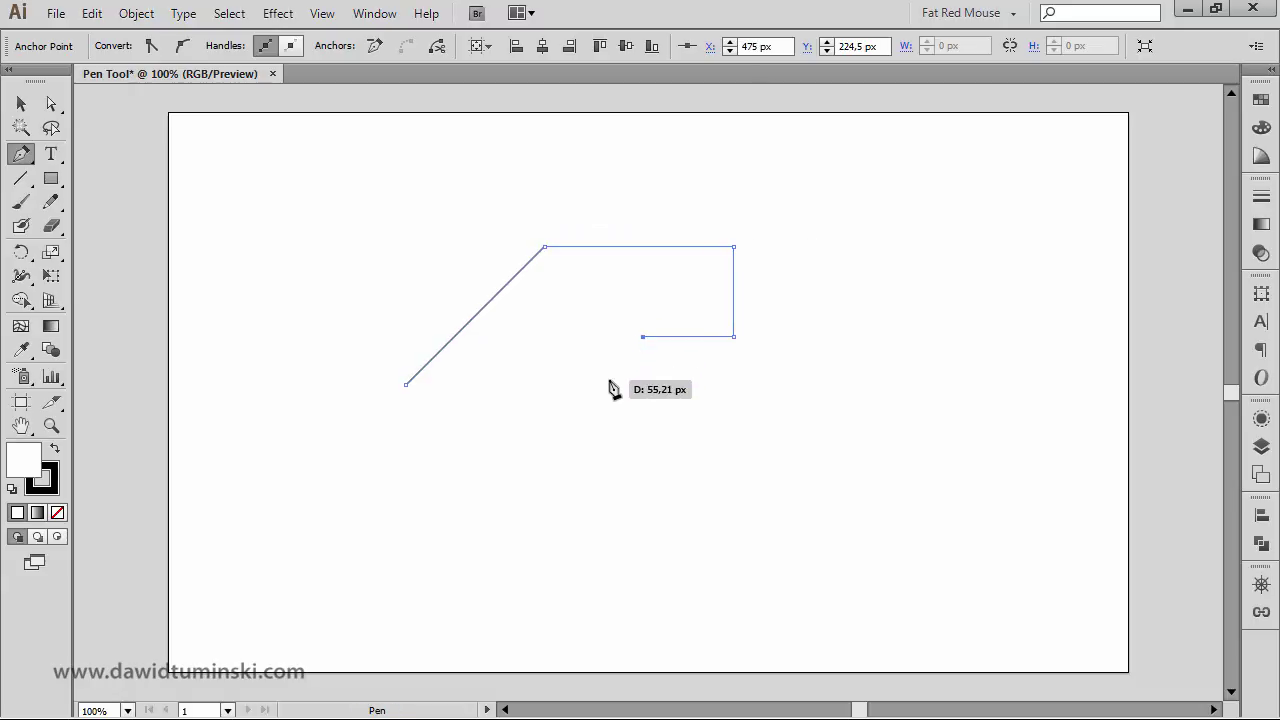
{"action": "left_click", "coordinate": [546, 432]}
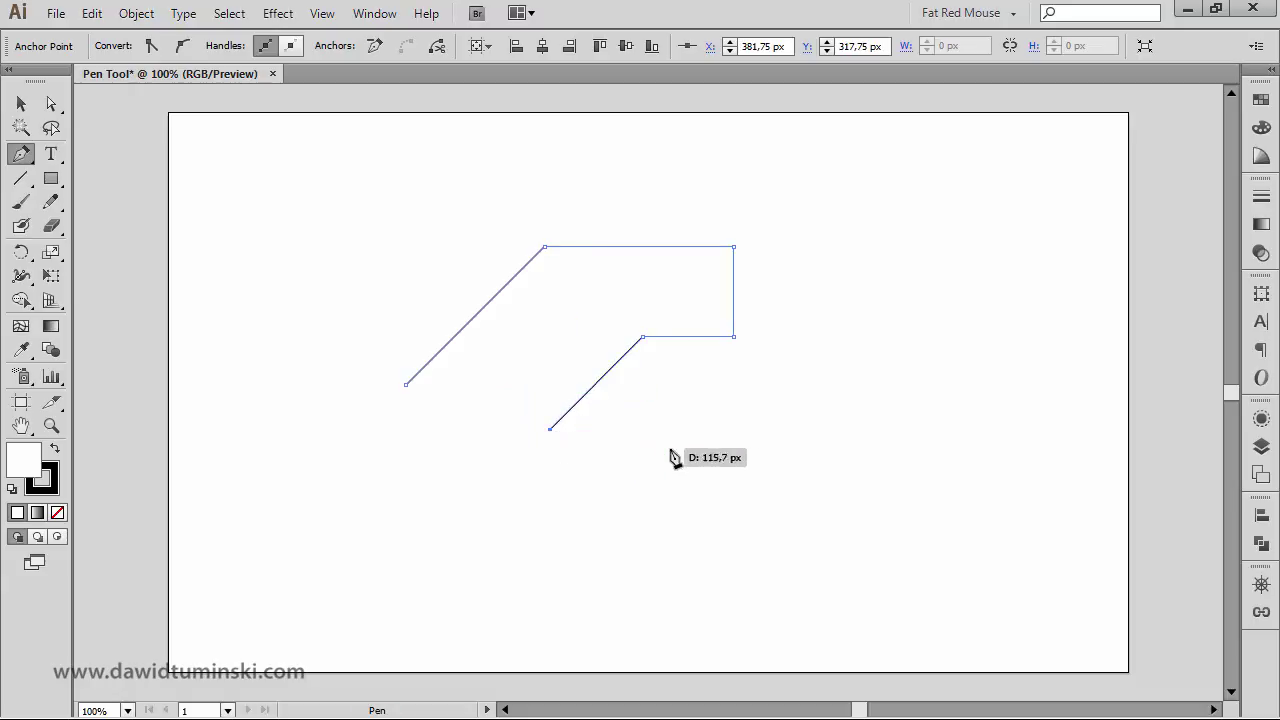
- Continue the zigzag with more 45°, horizontal and vertical corners, then end the open path
{"action": "left_click", "coordinate": [687, 393], "text": "shift"}
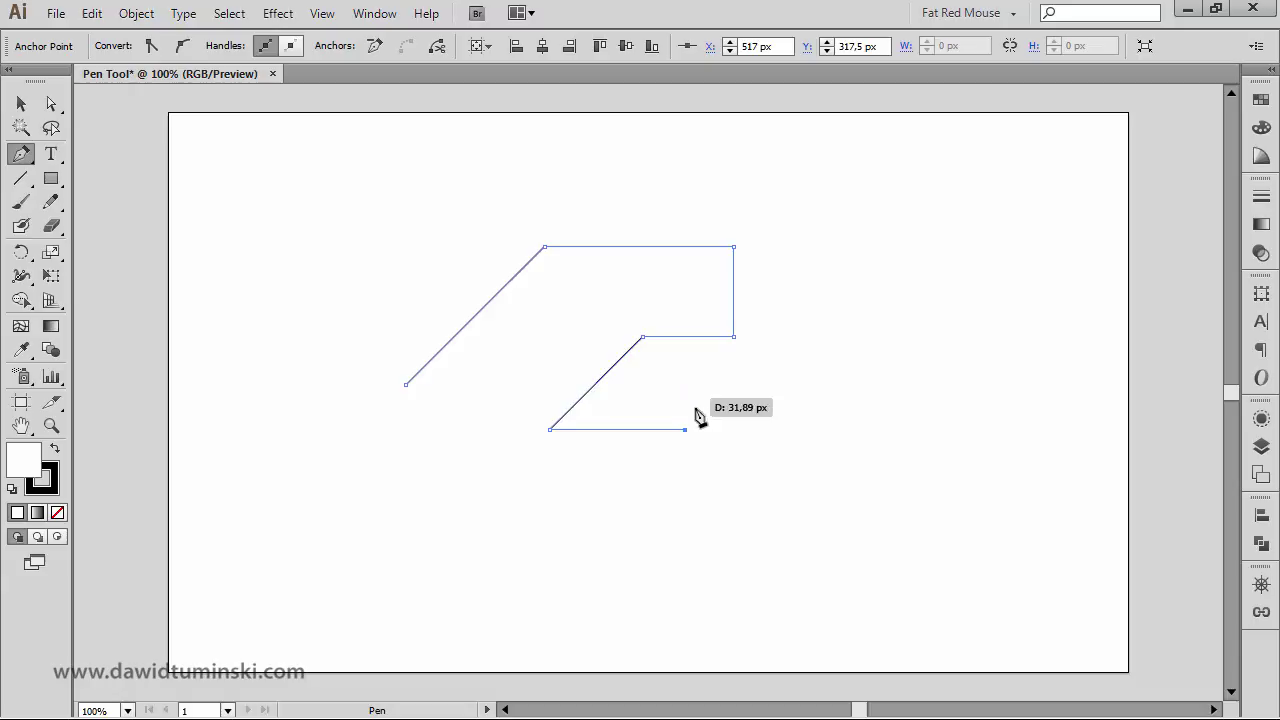
{"action": "left_click", "coordinate": [637, 477], "text": "shift"}
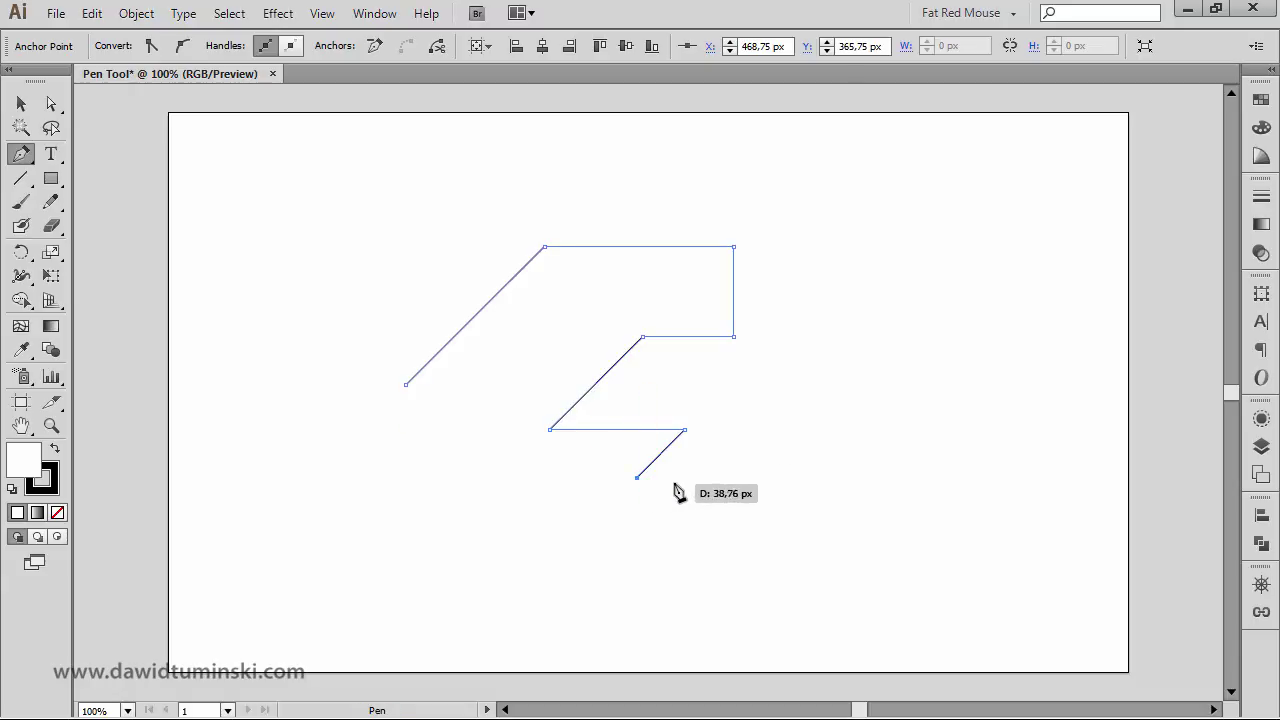
{"action": "left_click", "coordinate": [684, 479], "text": "shift"}
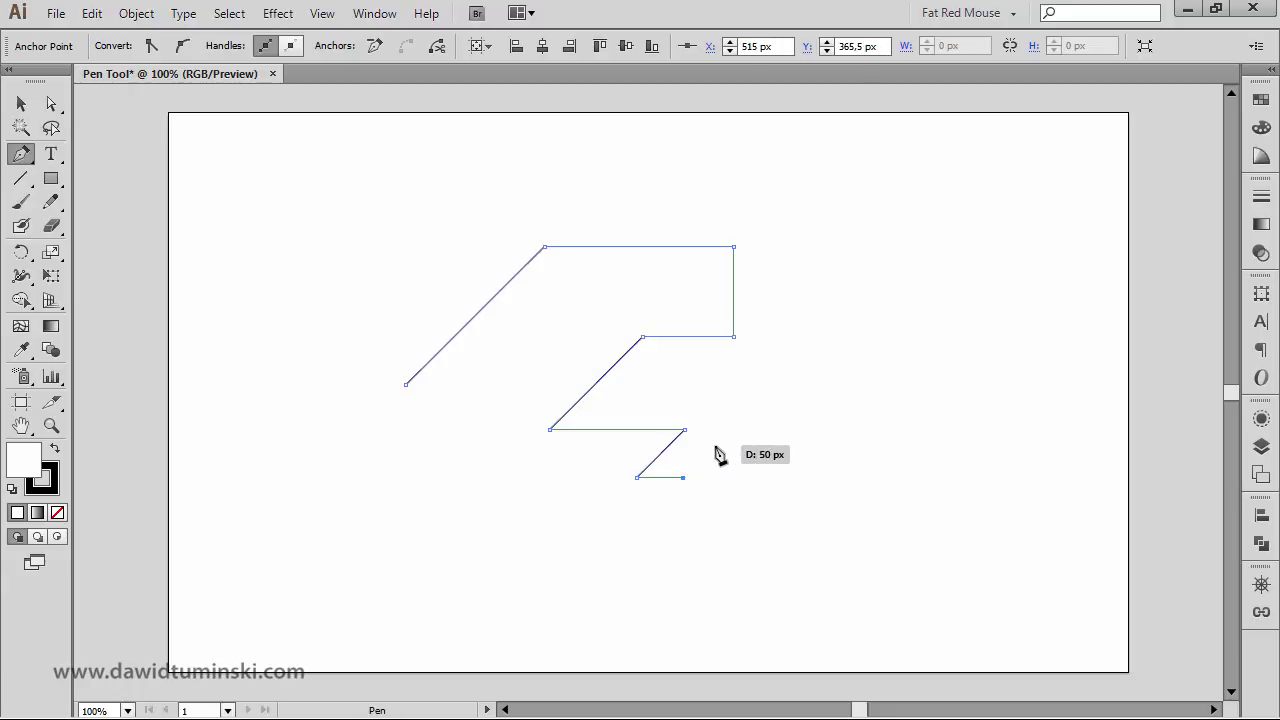
{"action": "left_click", "coordinate": [711, 450], "text": "shift"}
{"action": "left_click", "coordinate": [777, 385], "text": "shift"}
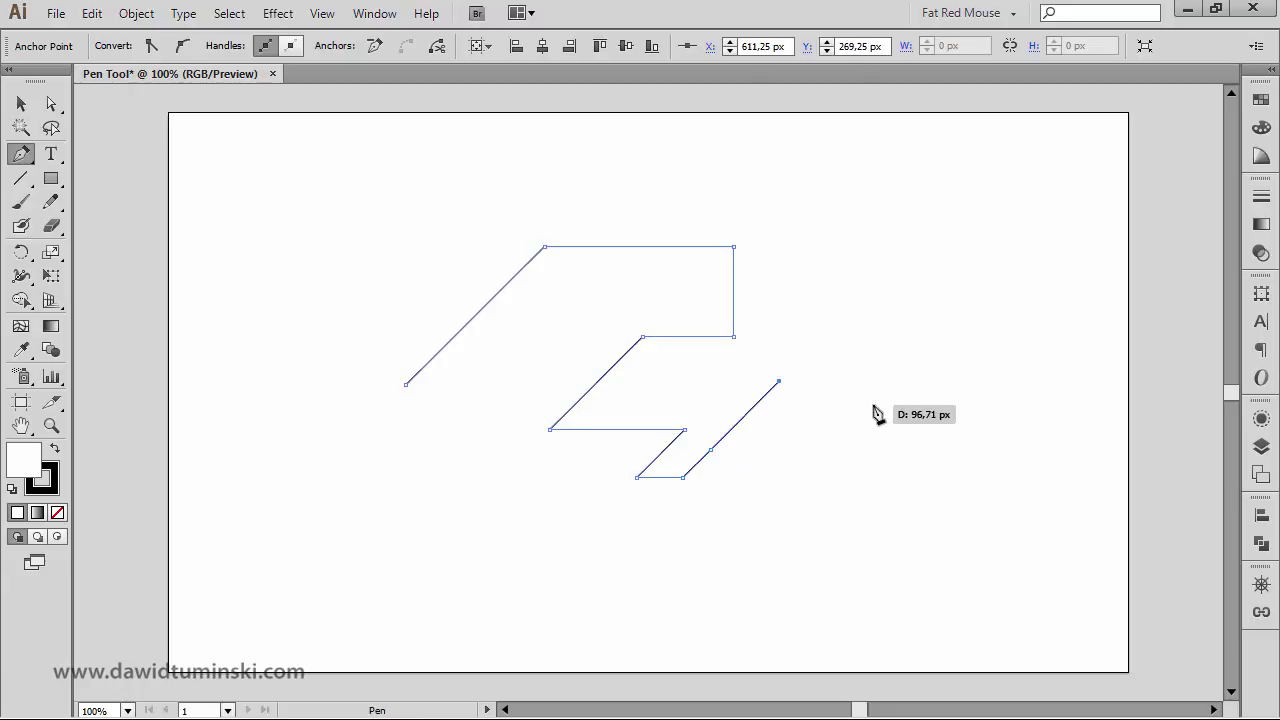
{"action": "left_click", "coordinate": [875, 411], "text": "shift"}
{"action": "left_click", "coordinate": [820, 437], "text": "shift"}
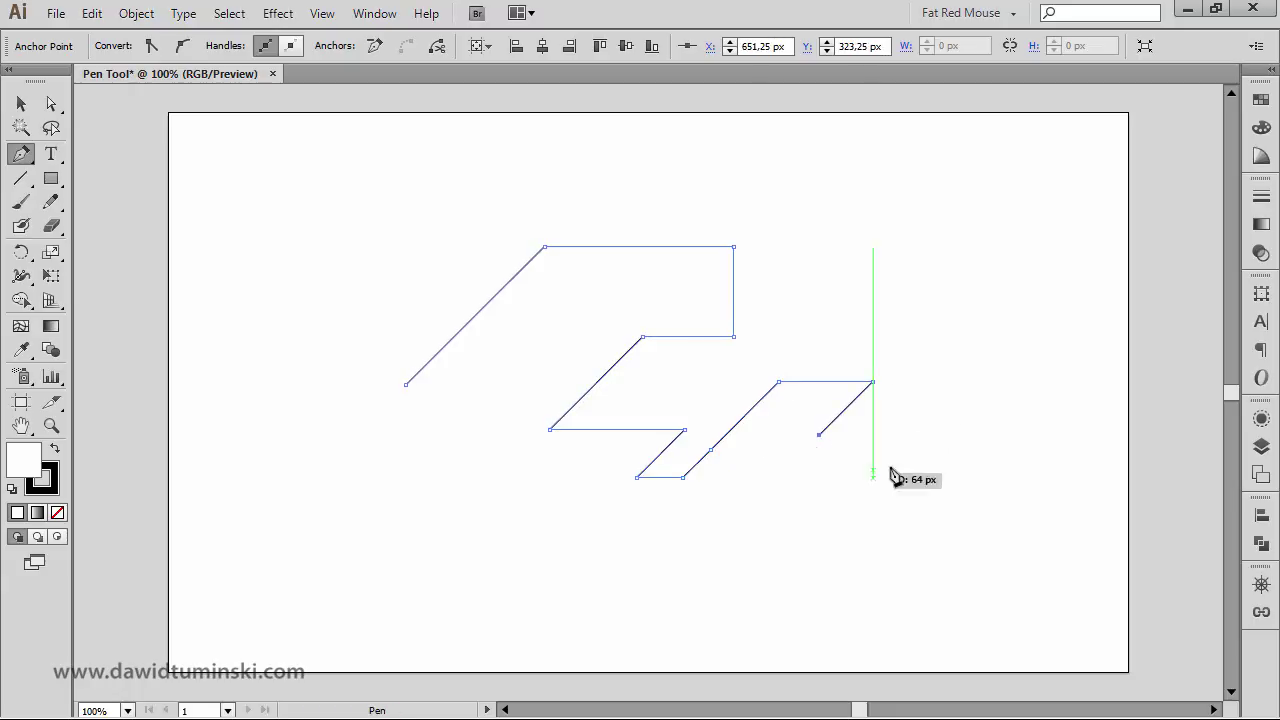
{"action": "left_click", "coordinate": [882, 497], "text": "shift"}
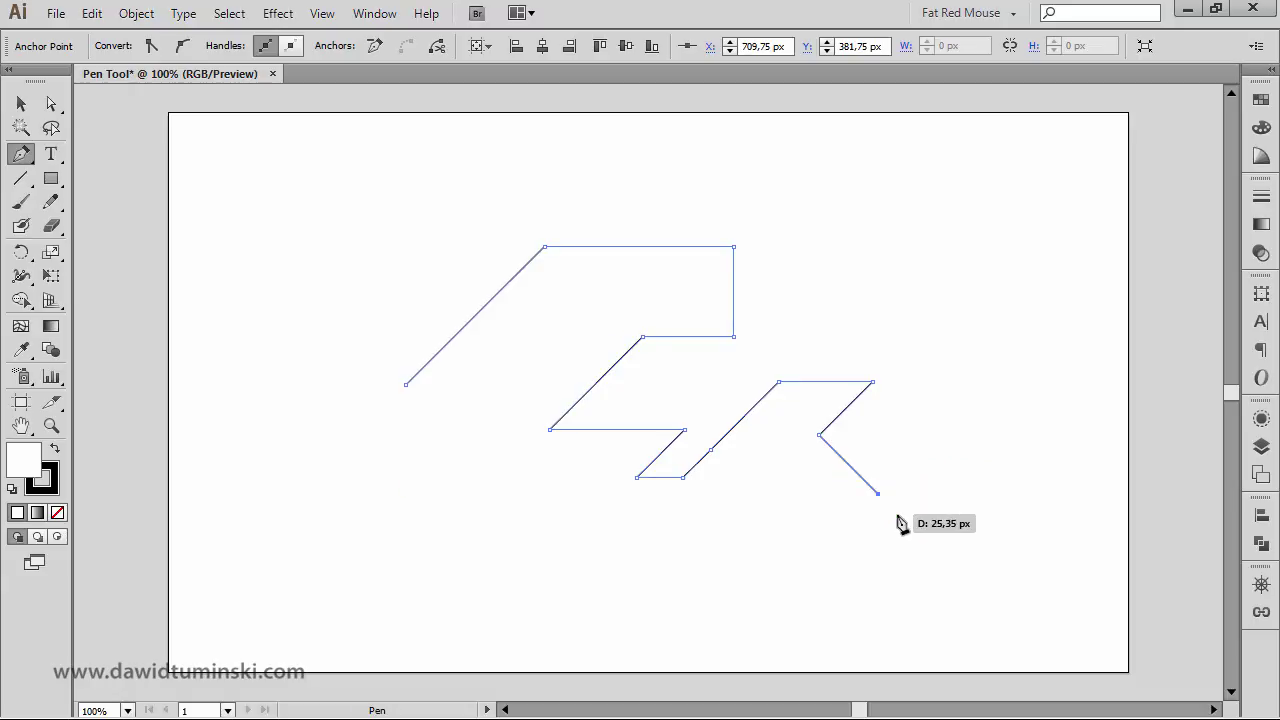
{"action": "left_click", "coordinate": [945, 428], "text": "shift"}
{"action": "left_click", "coordinate": [945, 352], "text": "shift"}
{"action": "left_click", "coordinate": [884, 292], "text": "shift"}
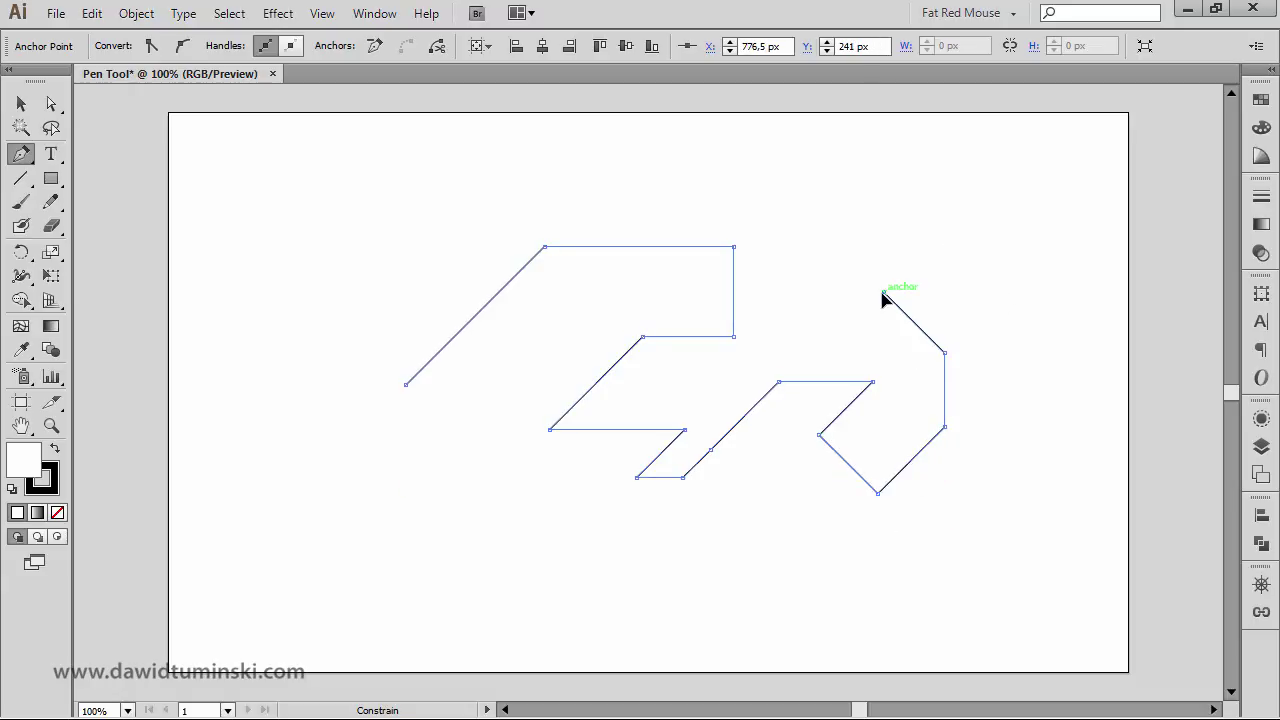
{"action": "left_click", "coordinate": [929, 247], "text": "shift"}
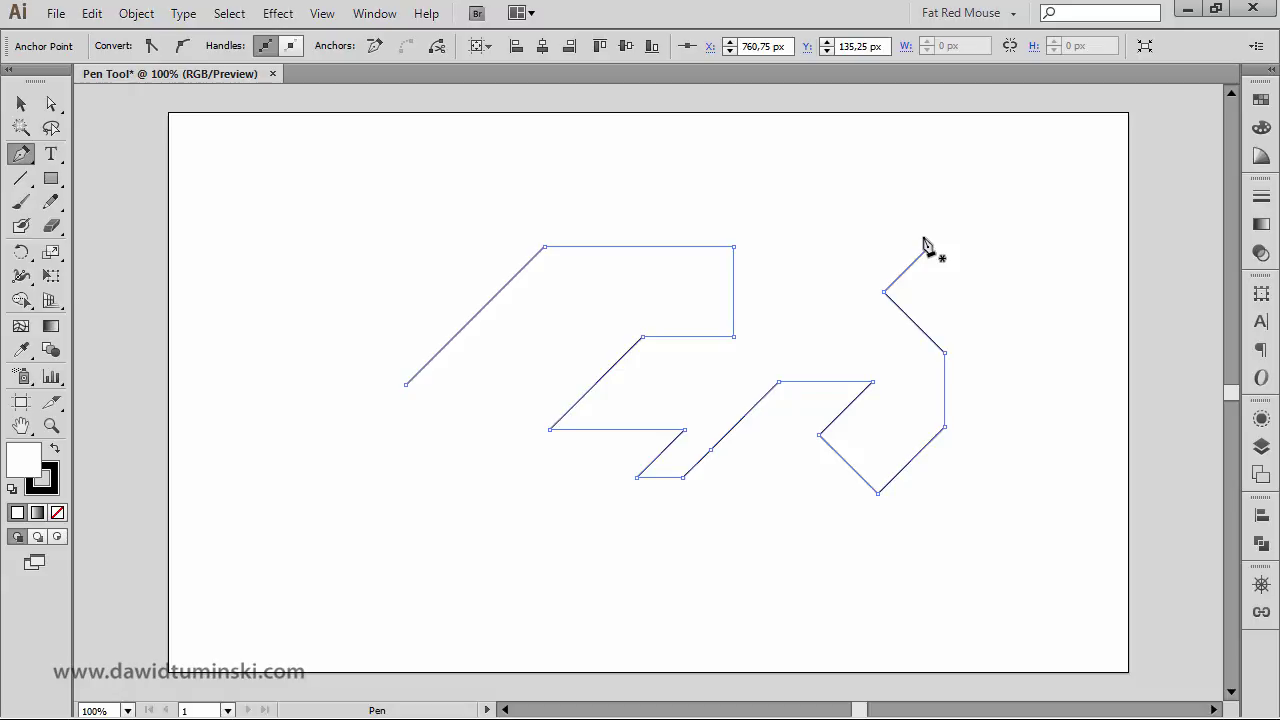
{"action": "key", "text": "ctrl+z"}
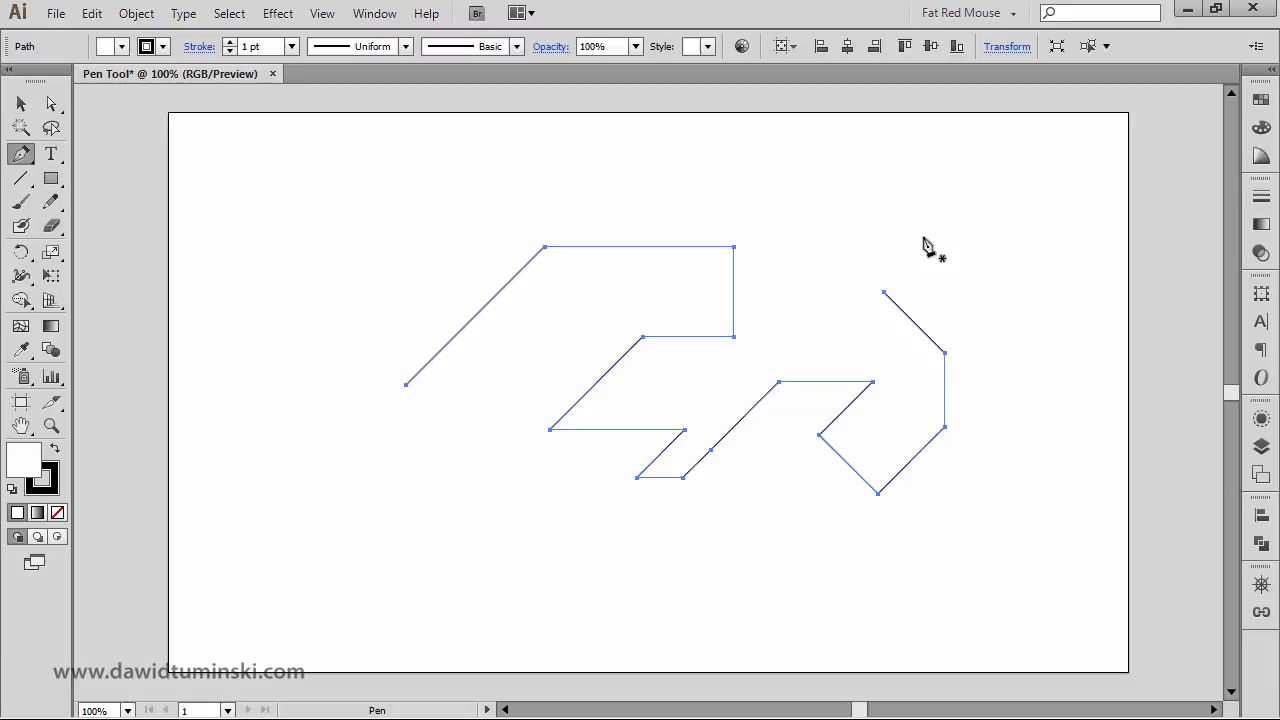
- Delete the zigzag, then undo to restore it
{"action": "key", "text": "Delete"}
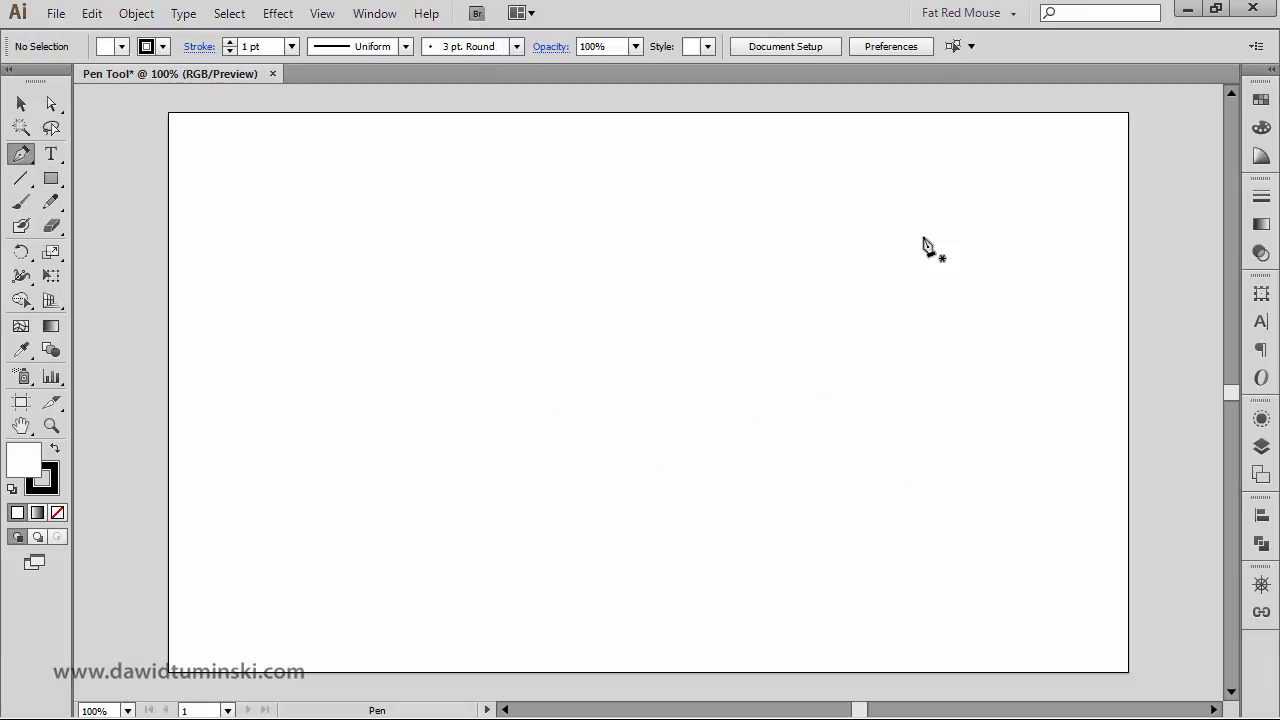
{"action": "key", "text": "ctrl+z"}
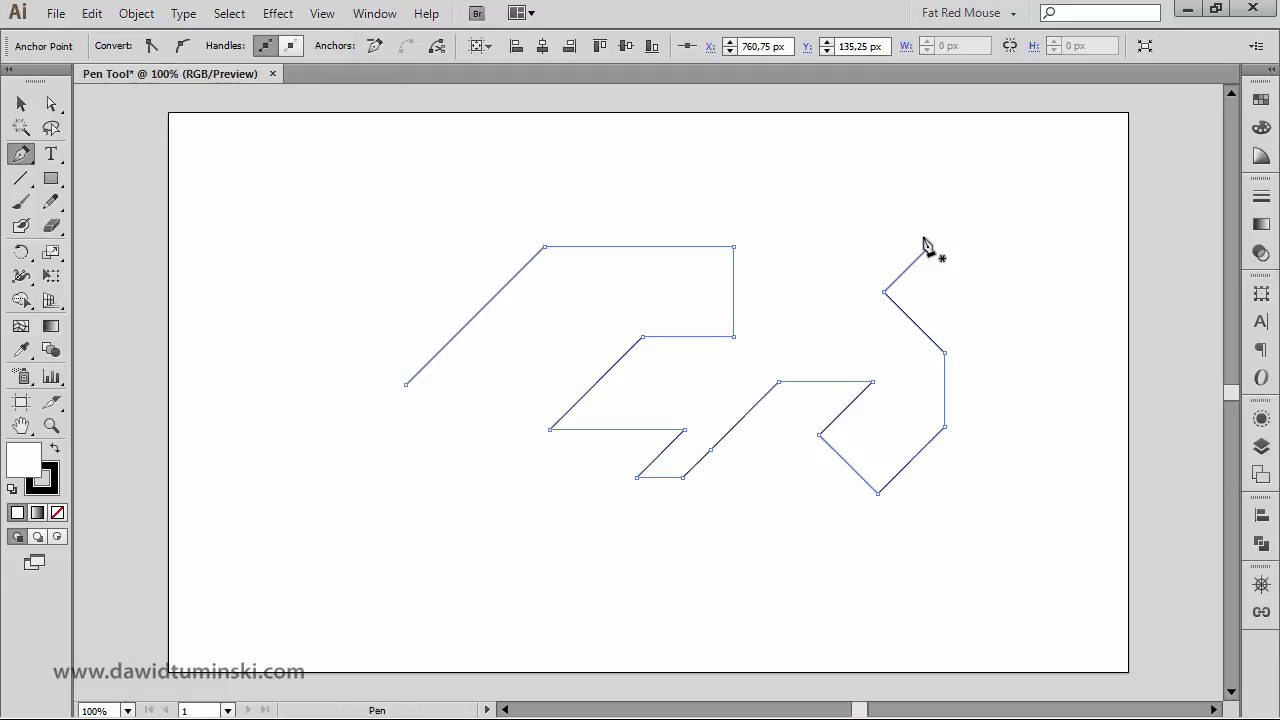
{"action": "key", "text": "ctrl+z"}
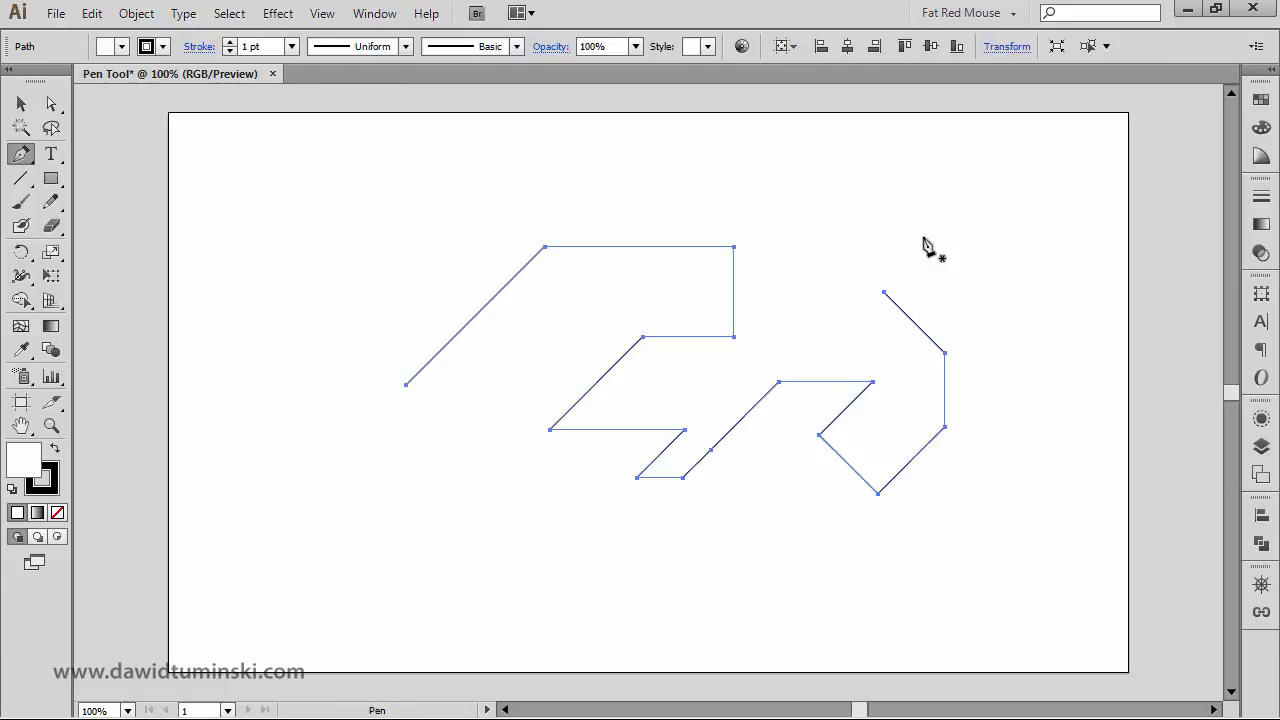
- Draw a new three-point path above and join it onto the zigzag's end
{"action": "left_click", "coordinate": [857, 184]}
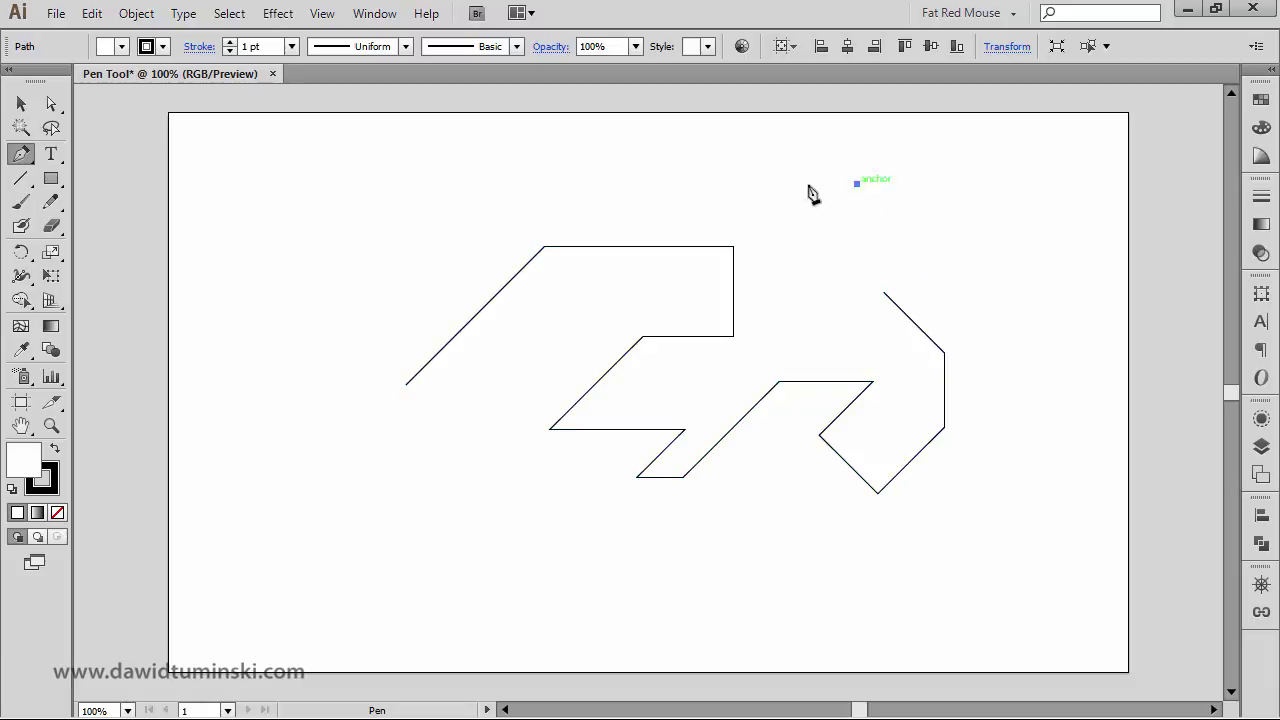
{"action": "left_click", "coordinate": [722, 195]}
{"action": "left_click", "coordinate": [915, 267]}
{"action": "left_click", "coordinate": [884, 292]}
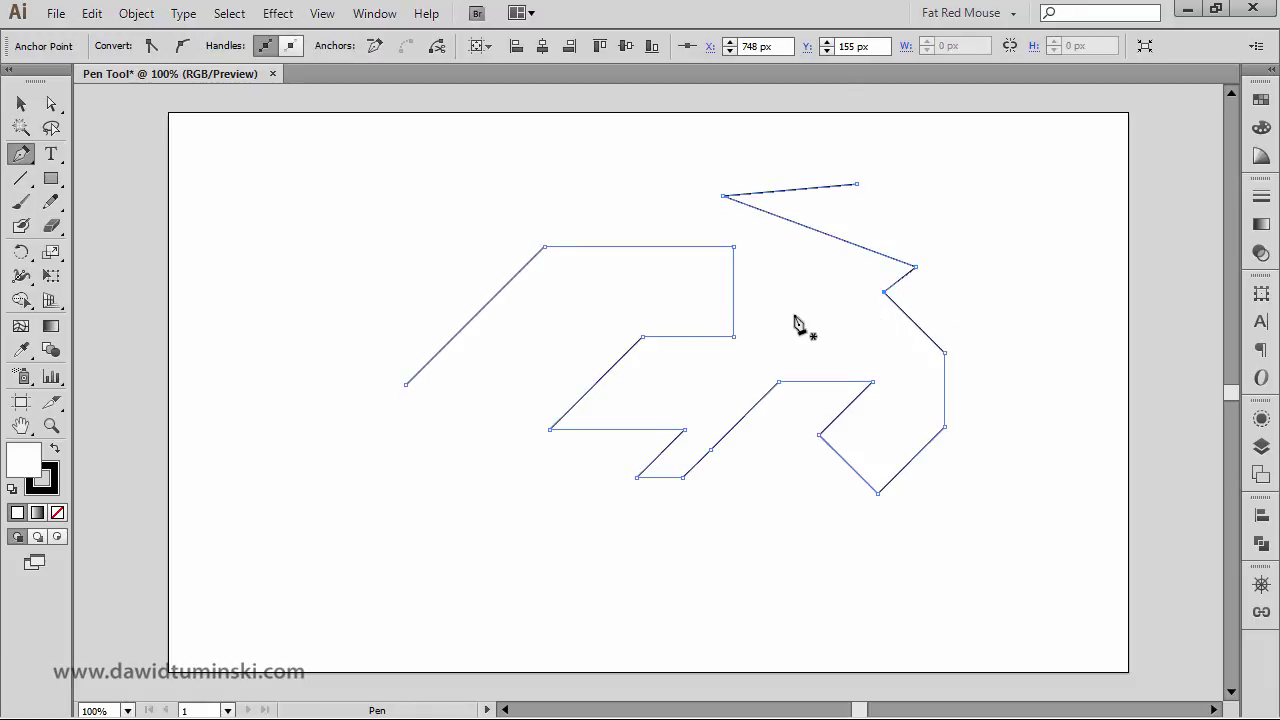
- Draw a small closed triangle
{"action": "left_click", "coordinate": [938, 151]}
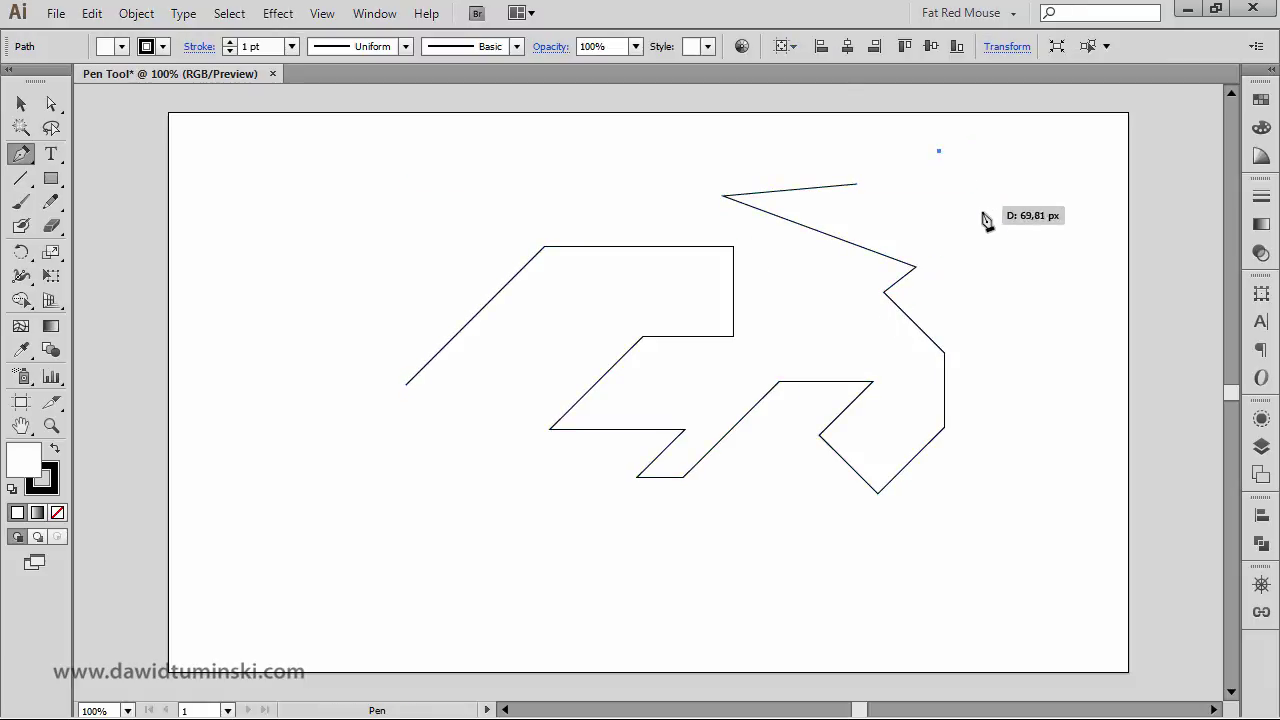
{"action": "left_click", "coordinate": [911, 208]}
{"action": "left_click", "coordinate": [938, 151]}
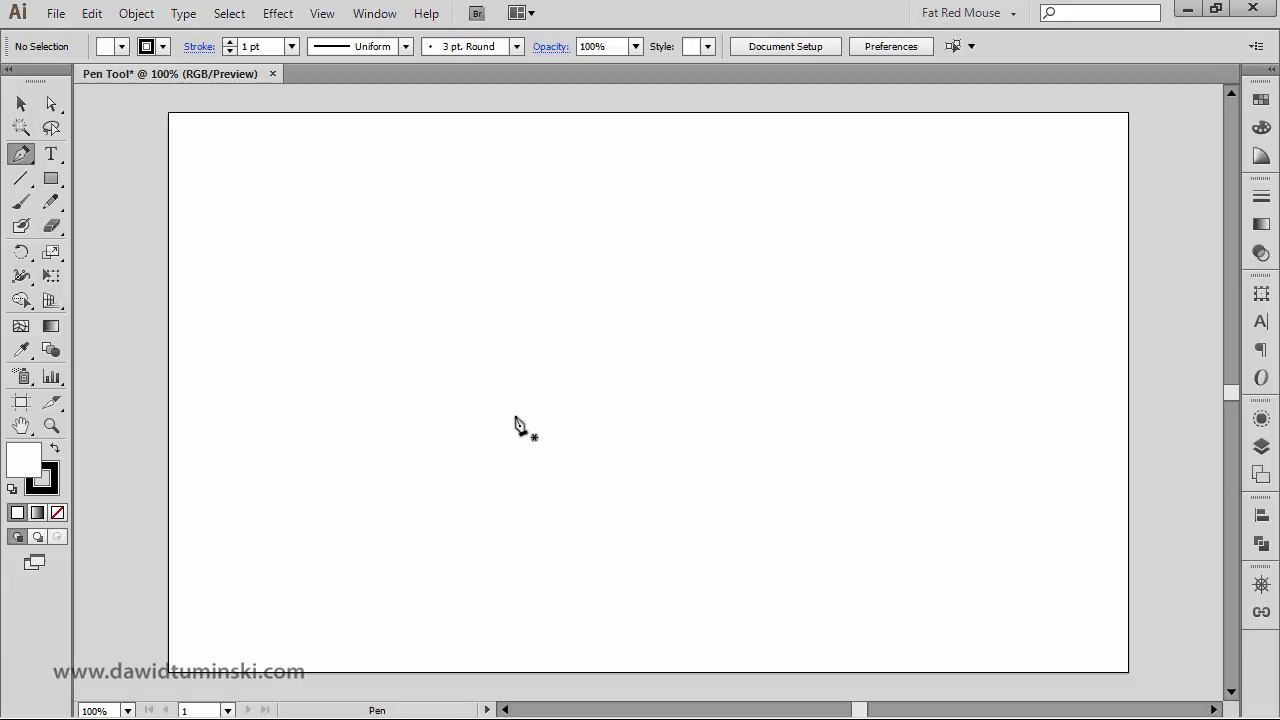
- Draw a two-anchor curve with horizontal handles on both anchors
{"action": "left_click_drag", "start_coordinate": [416, 393], "coordinate": [504, 393]}
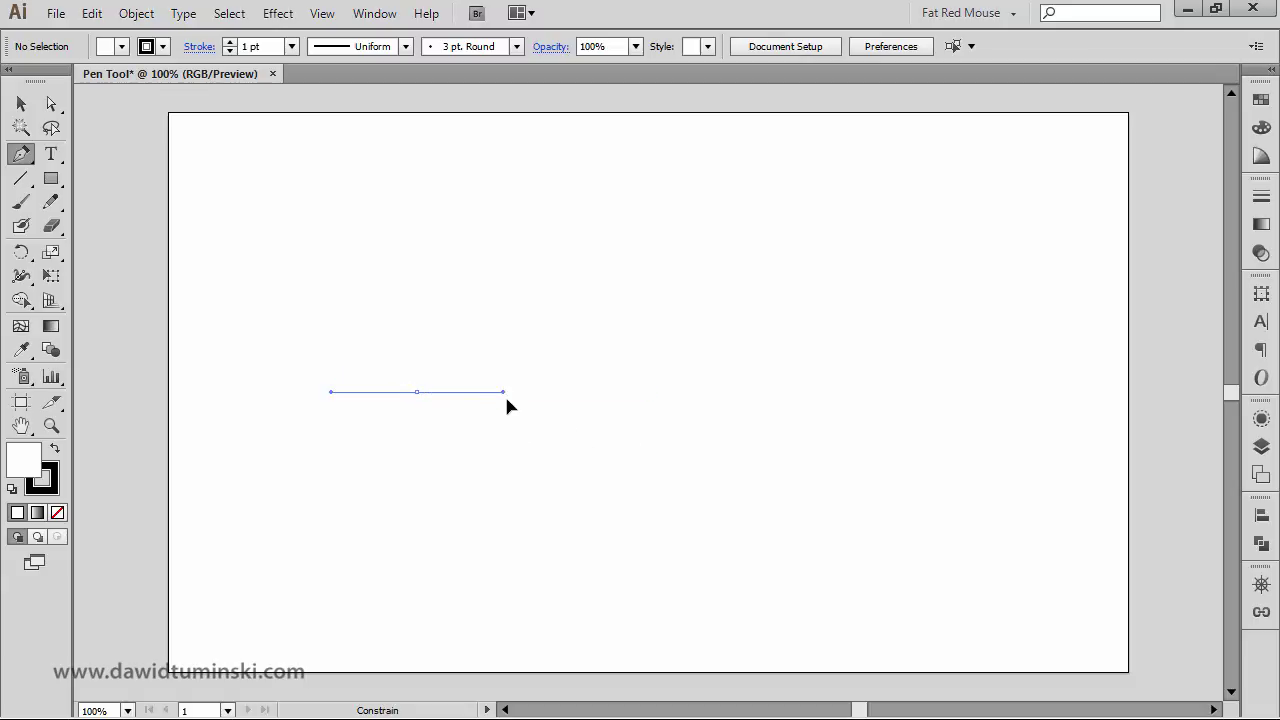
{"action": "left_click_drag", "start_coordinate": [520, 409], "coordinate": [567, 418]}
{"action": "left_click_drag", "start_coordinate": [481, 392], "coordinate": [488, 393]}
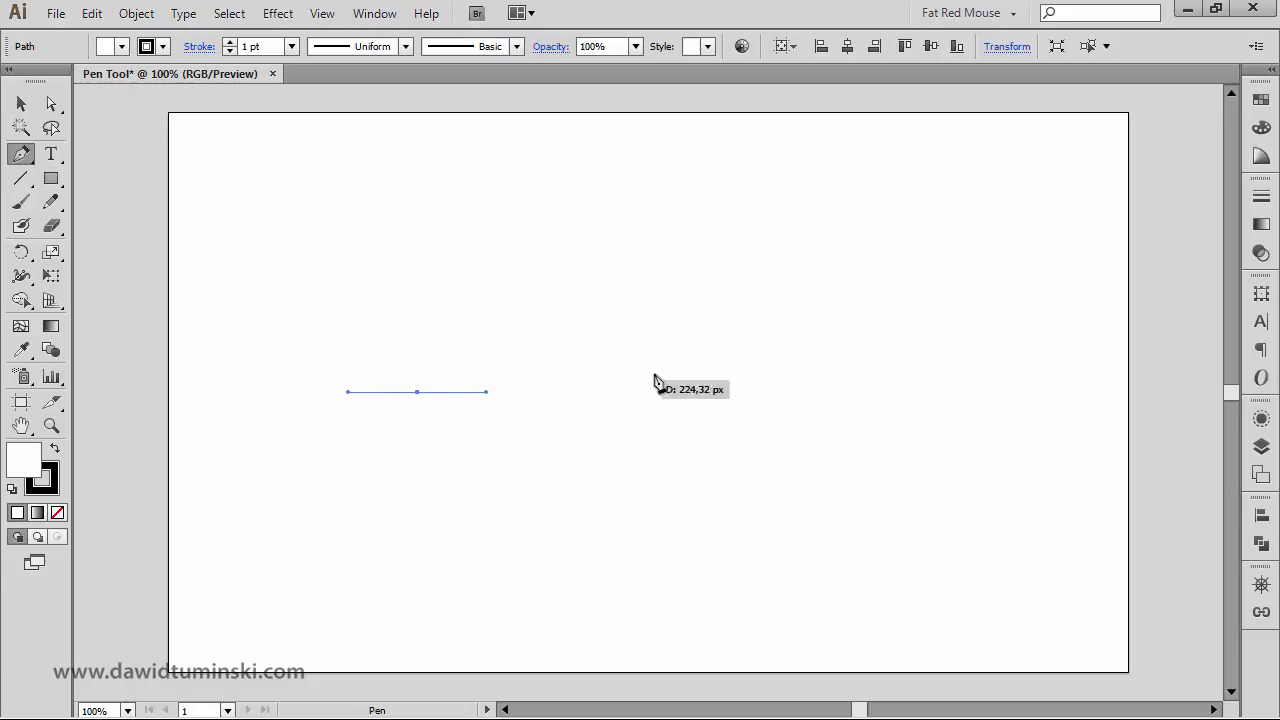
{"action": "left_click", "coordinate": [729, 248]}
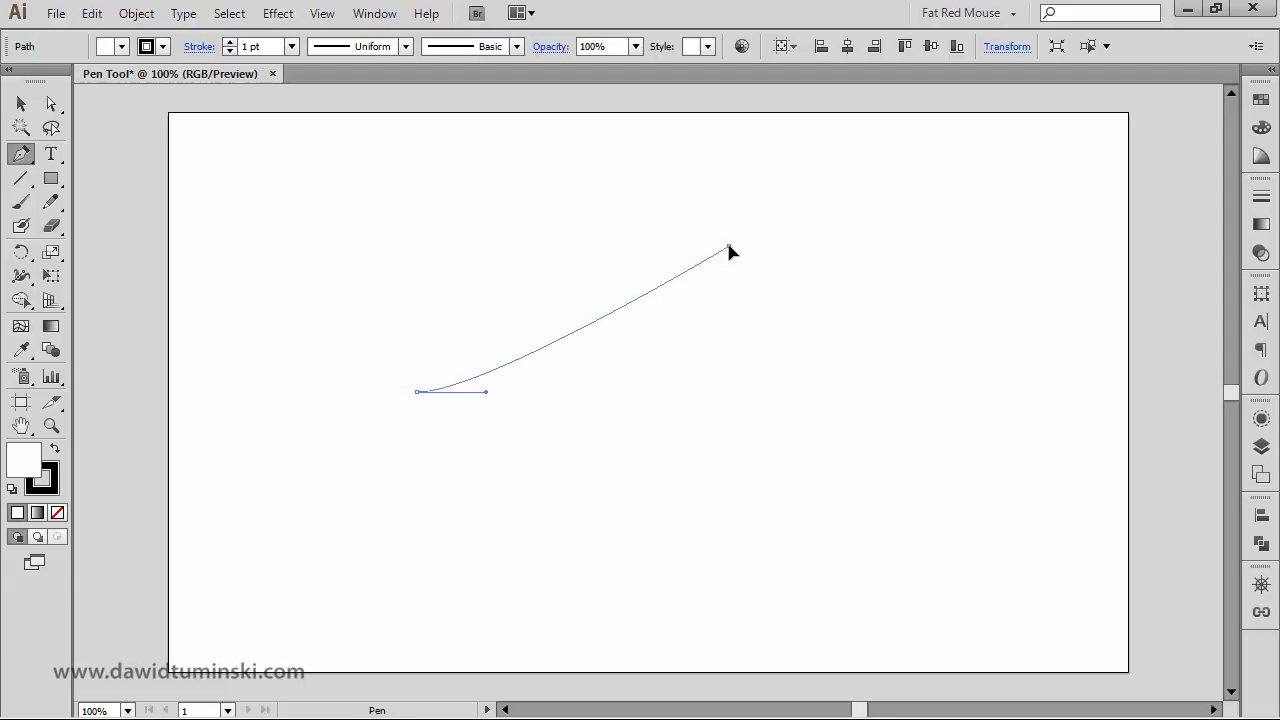
{"action": "left_click_drag", "start_coordinate": [729, 247], "coordinate": [996, 246]}
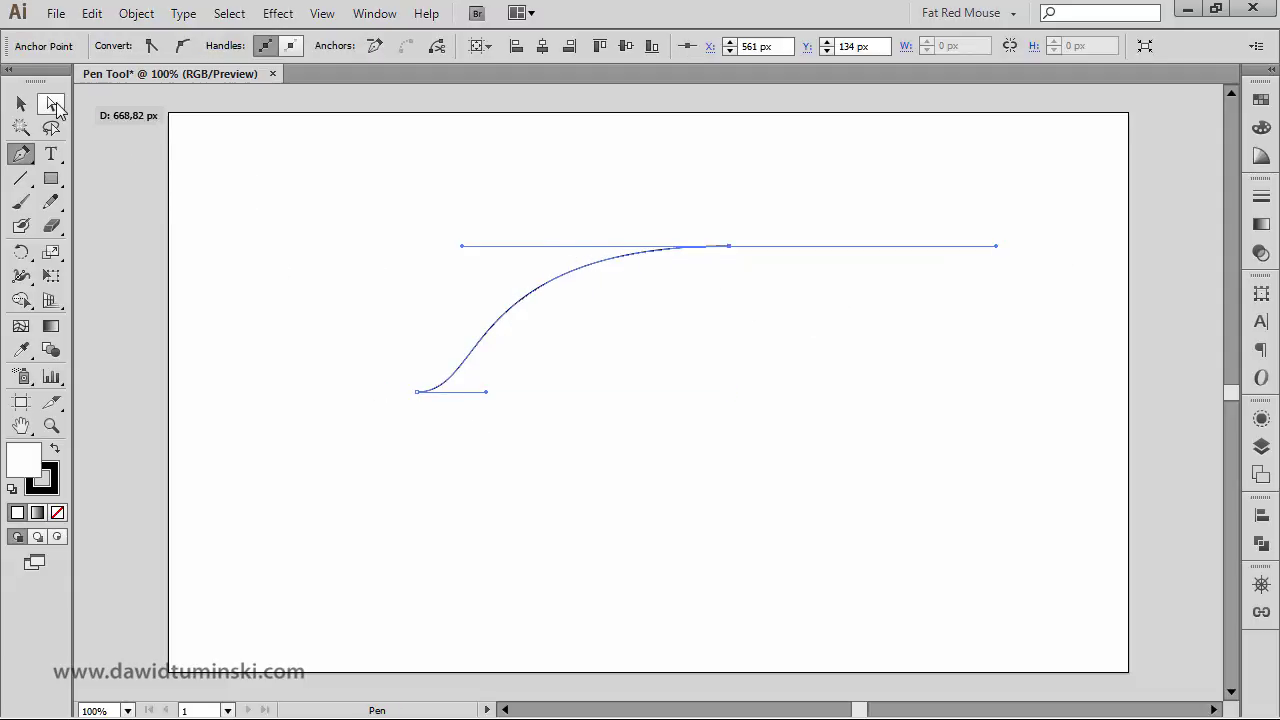
- With Direct Selection, lengthen the lower handle and tilt the upper-left handle into an S-curve
{"action": "left_click", "coordinate": [53, 104]}
{"action": "left_click_drag", "start_coordinate": [487, 394], "coordinate": [652, 398]}
{"action": "left_click", "coordinate": [673, 519]}
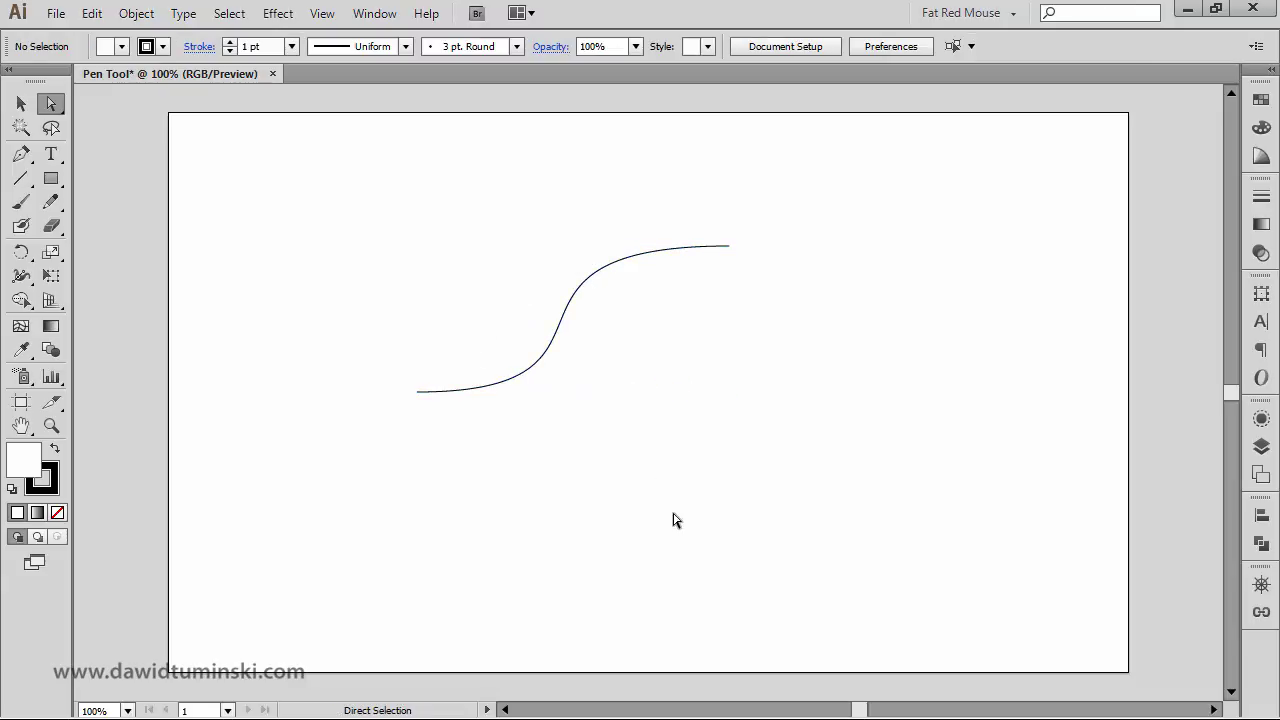
{"action": "left_click_drag", "start_coordinate": [548, 228], "coordinate": [677, 343]}
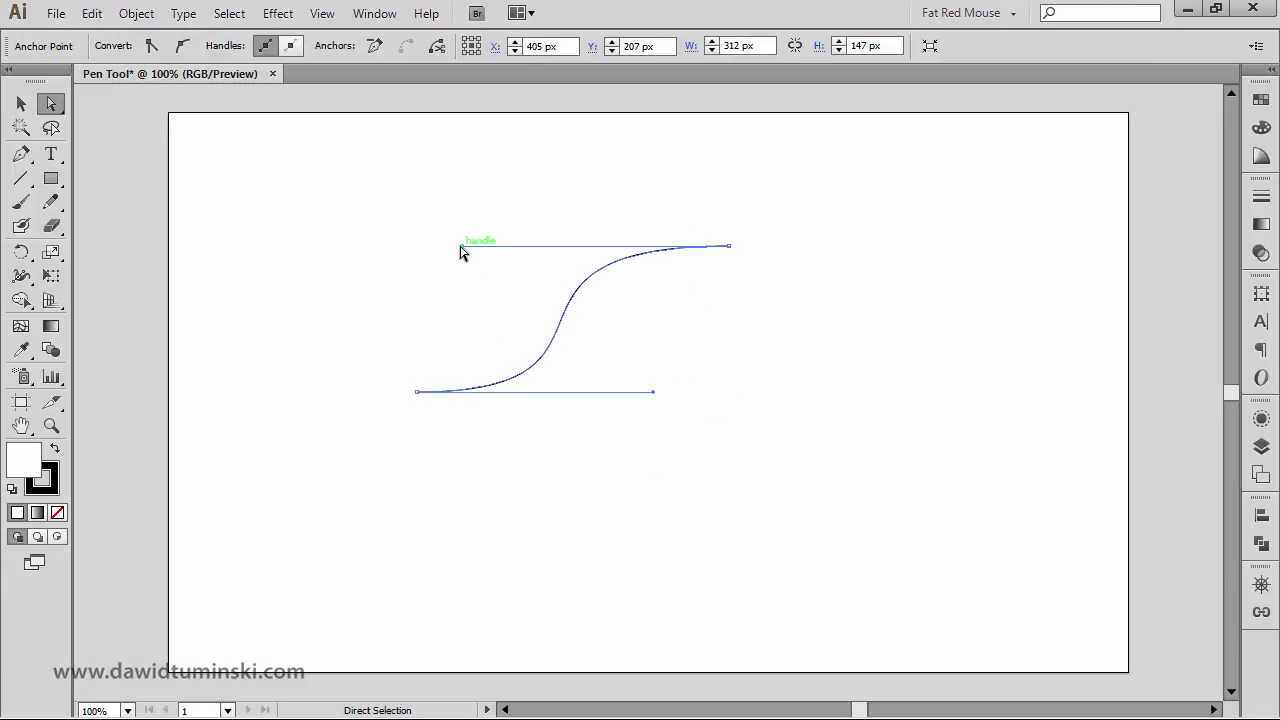
{"action": "left_click_drag", "start_coordinate": [460, 249], "coordinate": [461, 295]}
- Return to the Pen tool and resume drawing from the curve's end anchor
{"action": "key", "text": "p"}
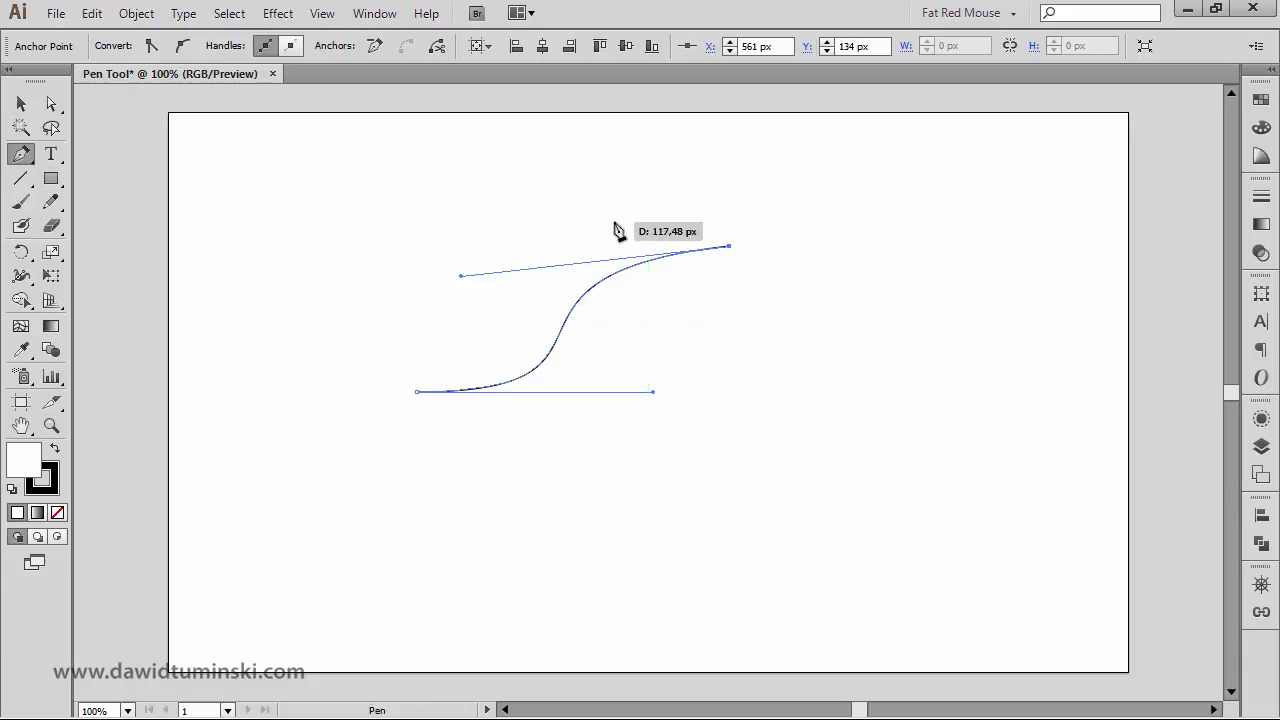
{"action": "key", "text": "ctrl"}
{"action": "left_click", "coordinate": [401, 167], "text": "ctrl"}
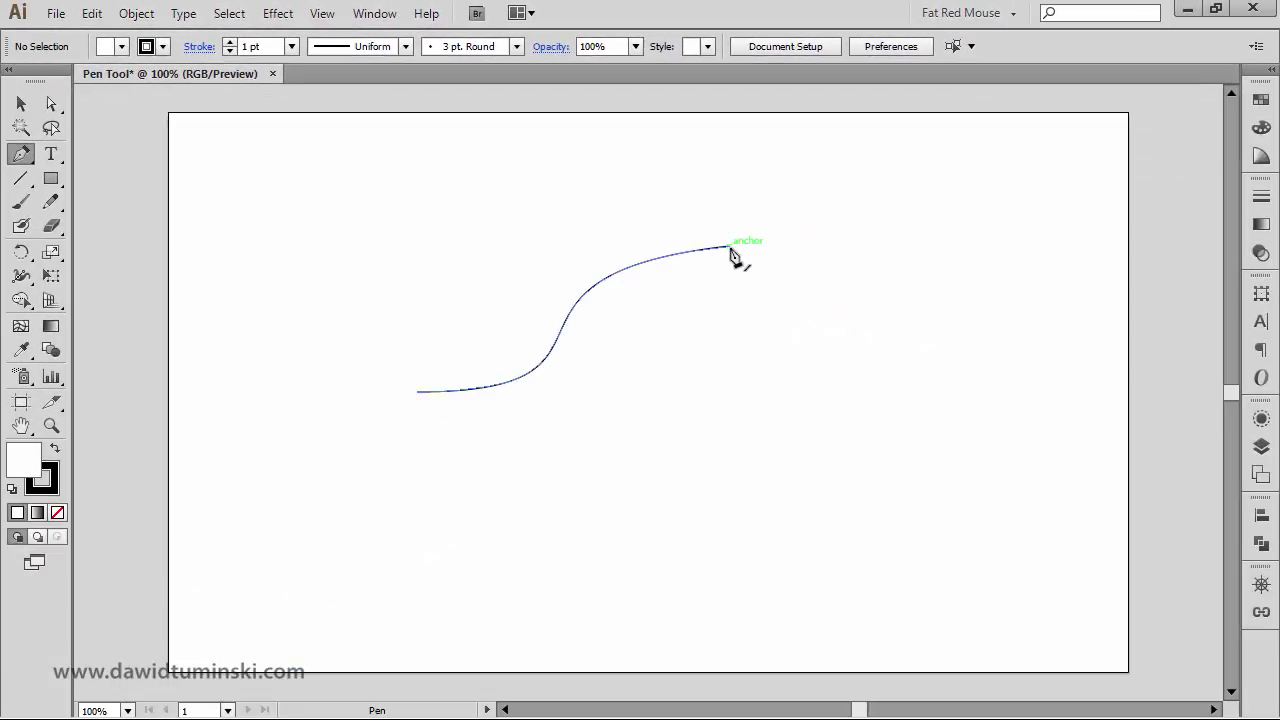
{"action": "left_click", "coordinate": [729, 246]}
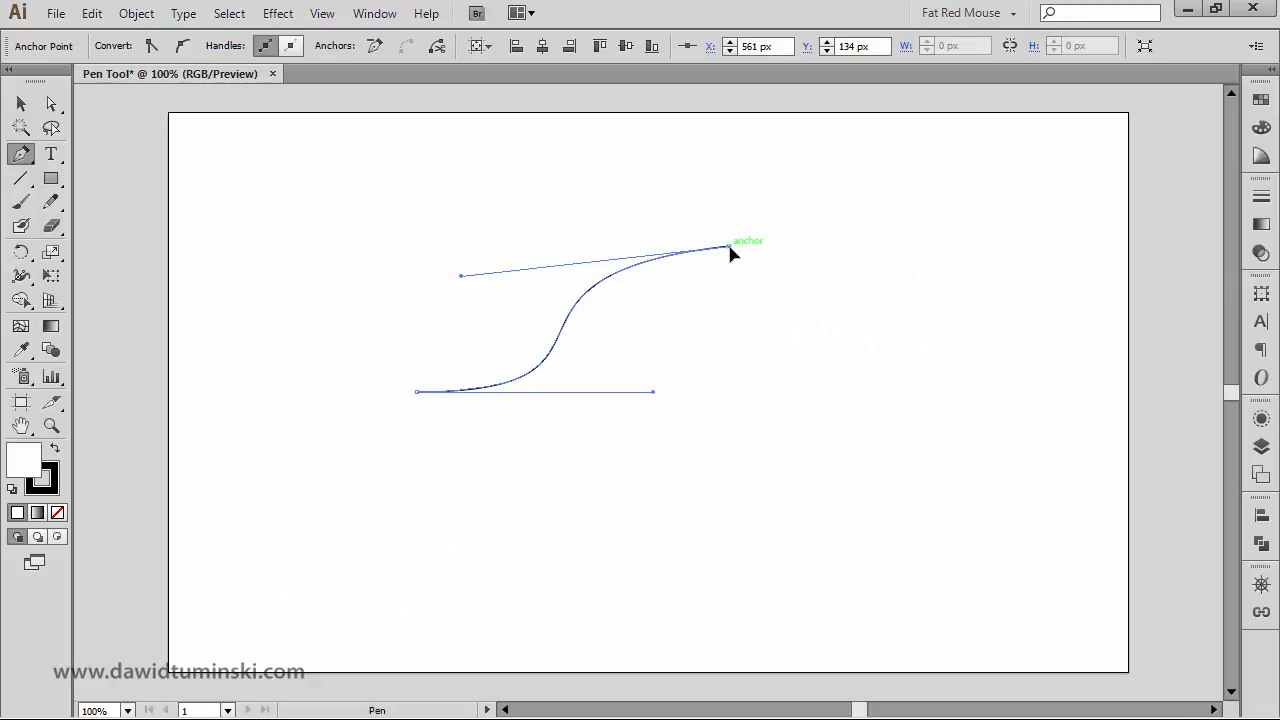
- Drag out a smooth anchor below-right of the end anchor, hooking the path downward
{"action": "left_click_drag", "start_coordinate": [848, 398], "coordinate": [749, 540]}
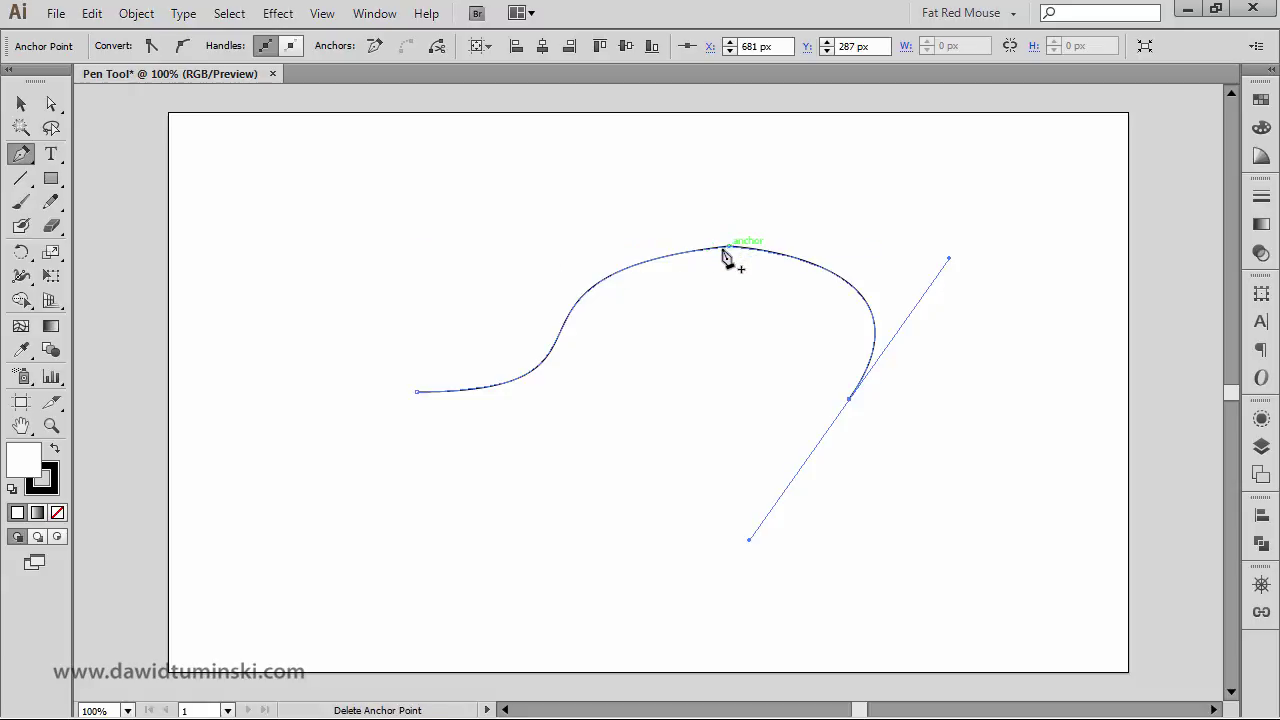
- Check Disable Auto Add/Delete in Edit > Preferences > General and confirm with OK
{"action": "left_click", "coordinate": [97, 14]}
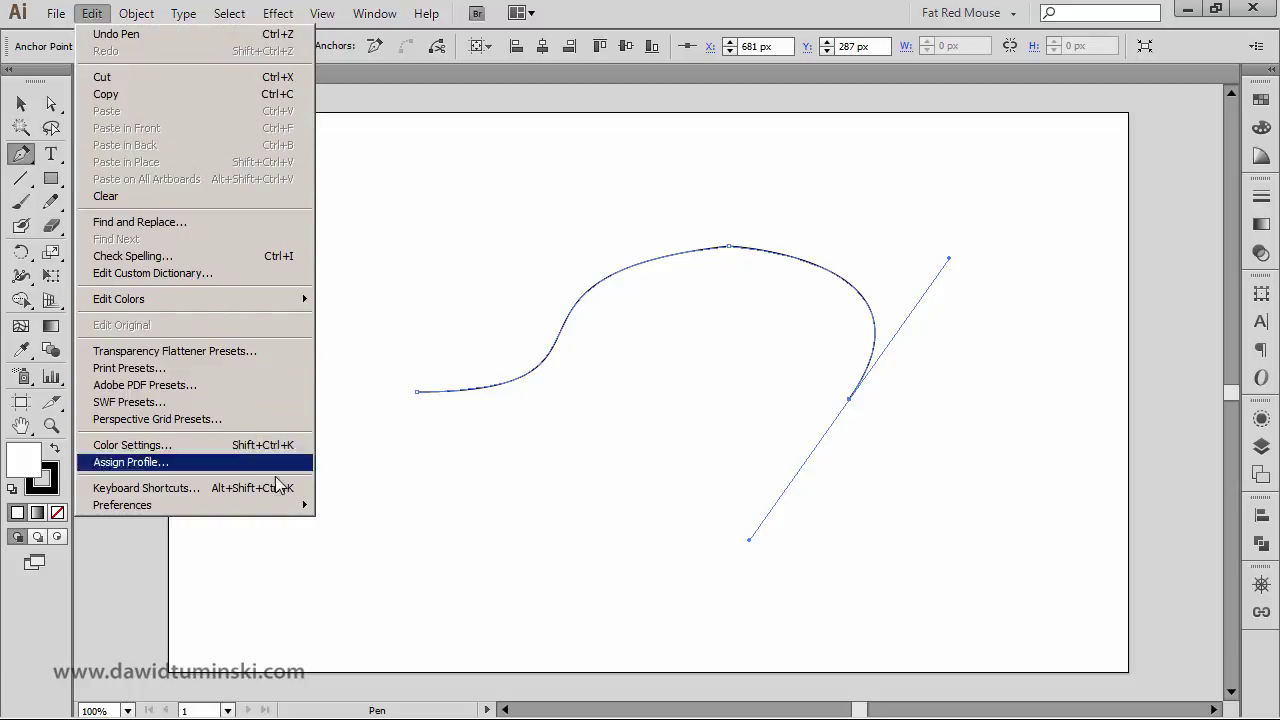
{"action": "mouse_move", "coordinate": [286, 510]}
{"action": "left_click", "coordinate": [352, 507]}
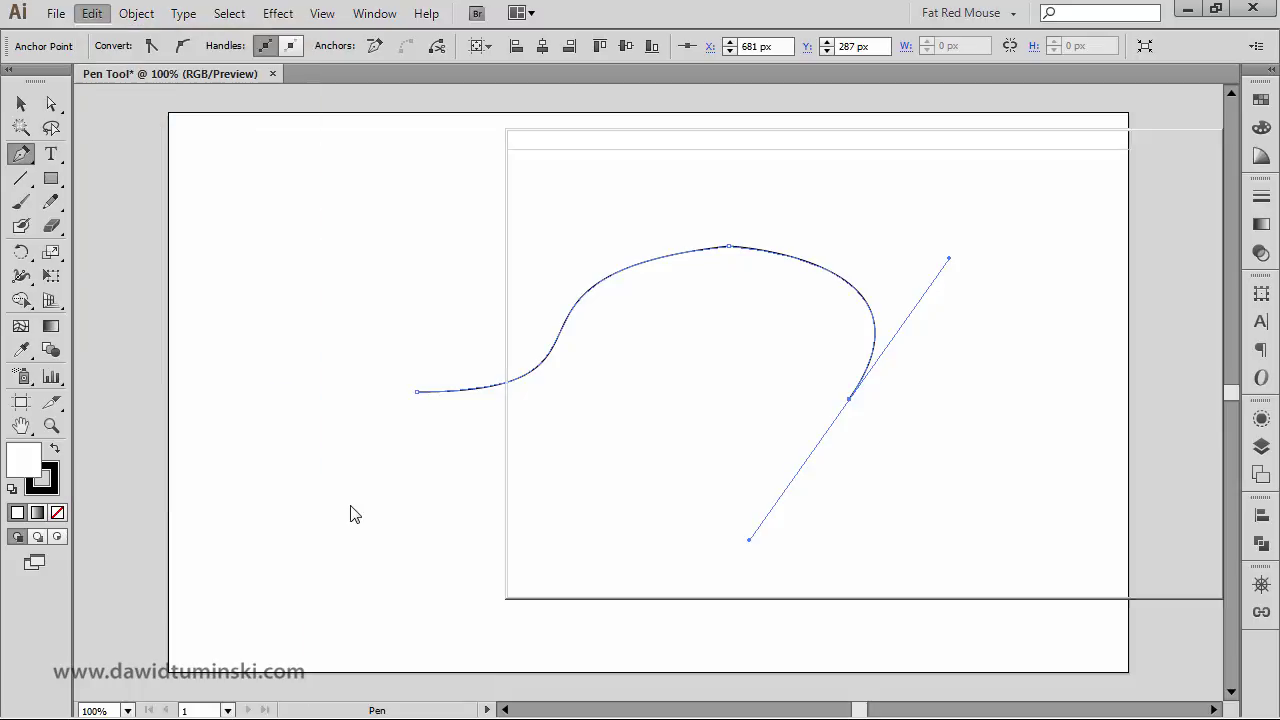
{"action": "left_click_drag", "start_coordinate": [835, 143], "coordinate": [714, 178]}
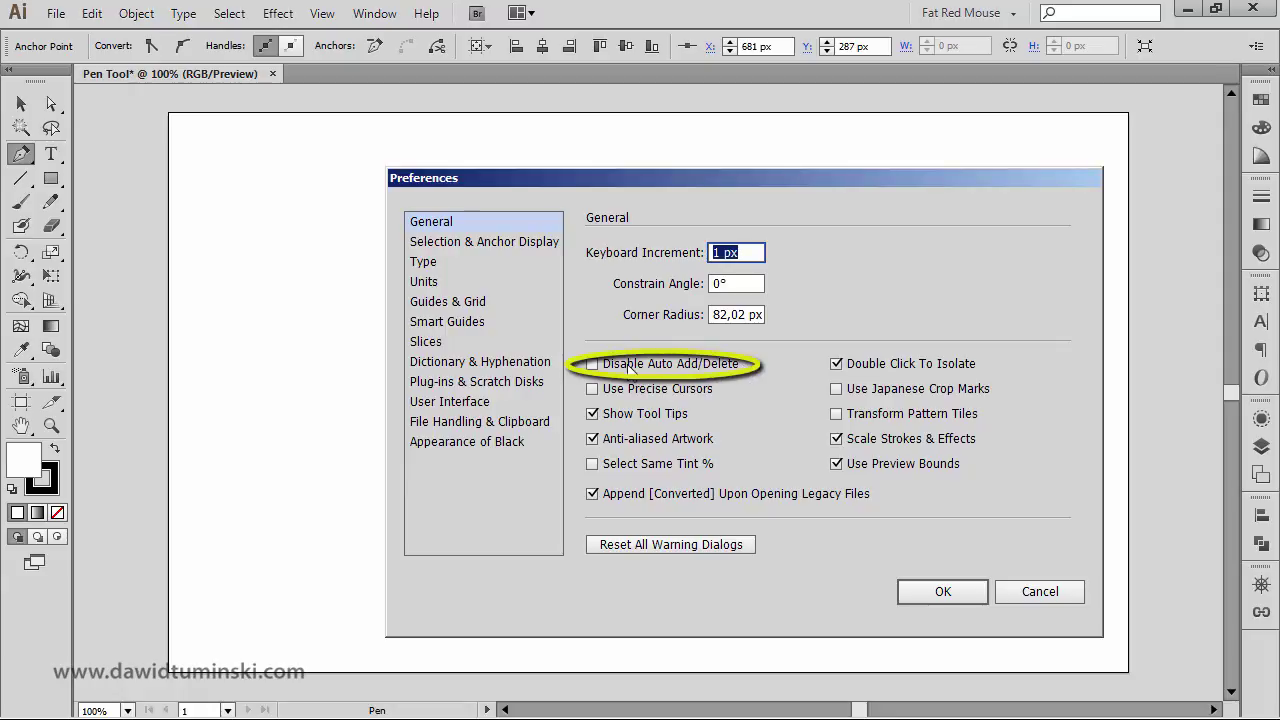
{"action": "left_click", "coordinate": [592, 364]}
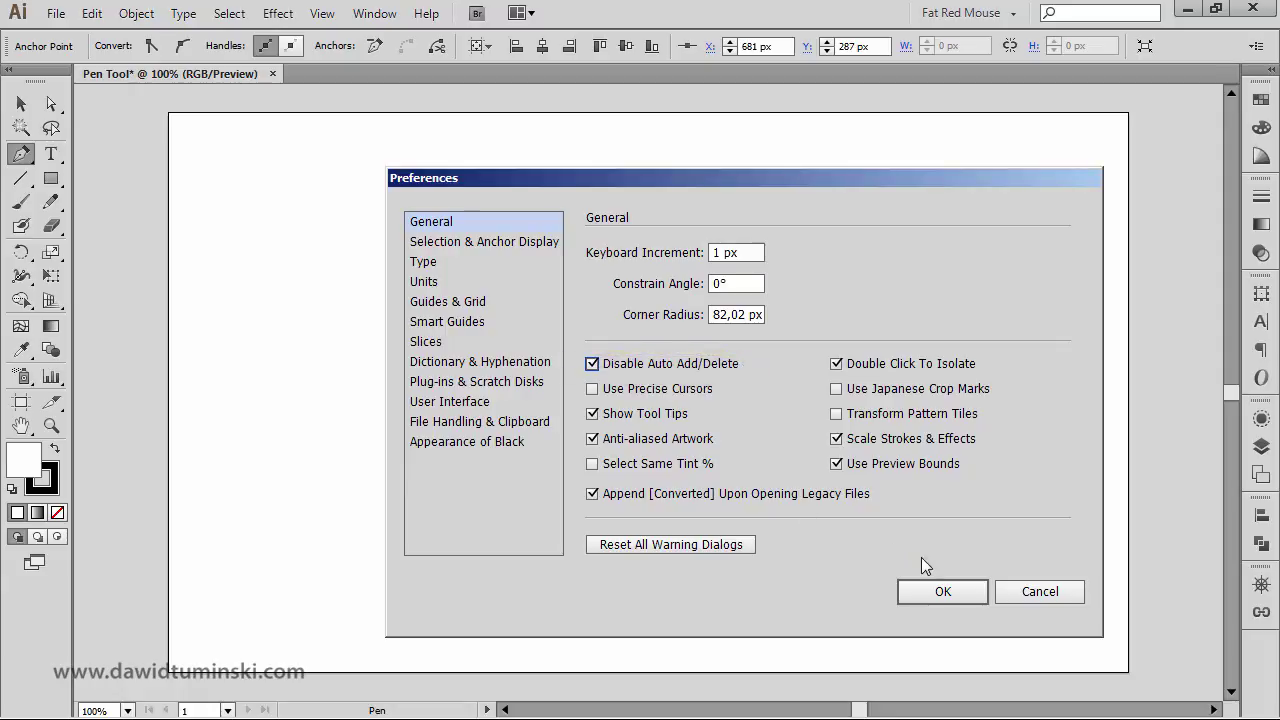
{"action": "left_click", "coordinate": [923, 589]}
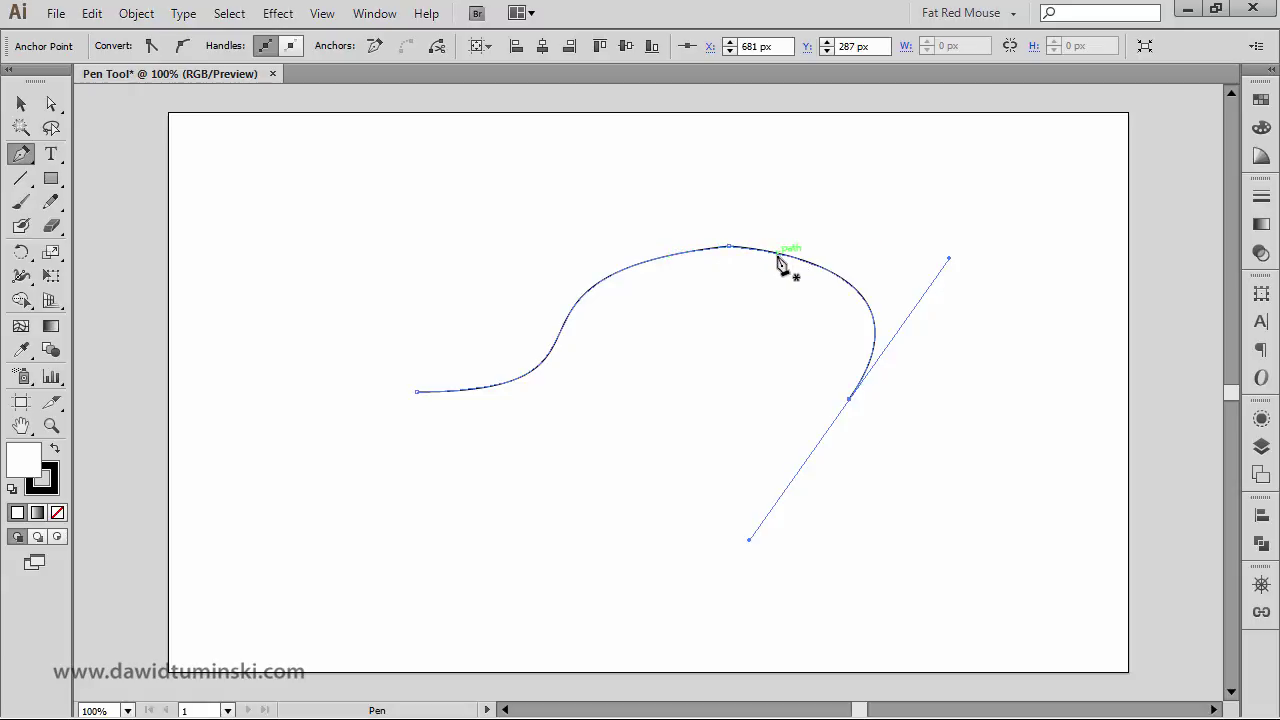
- Delete the S-curve path
{"action": "key", "text": "Delete"}
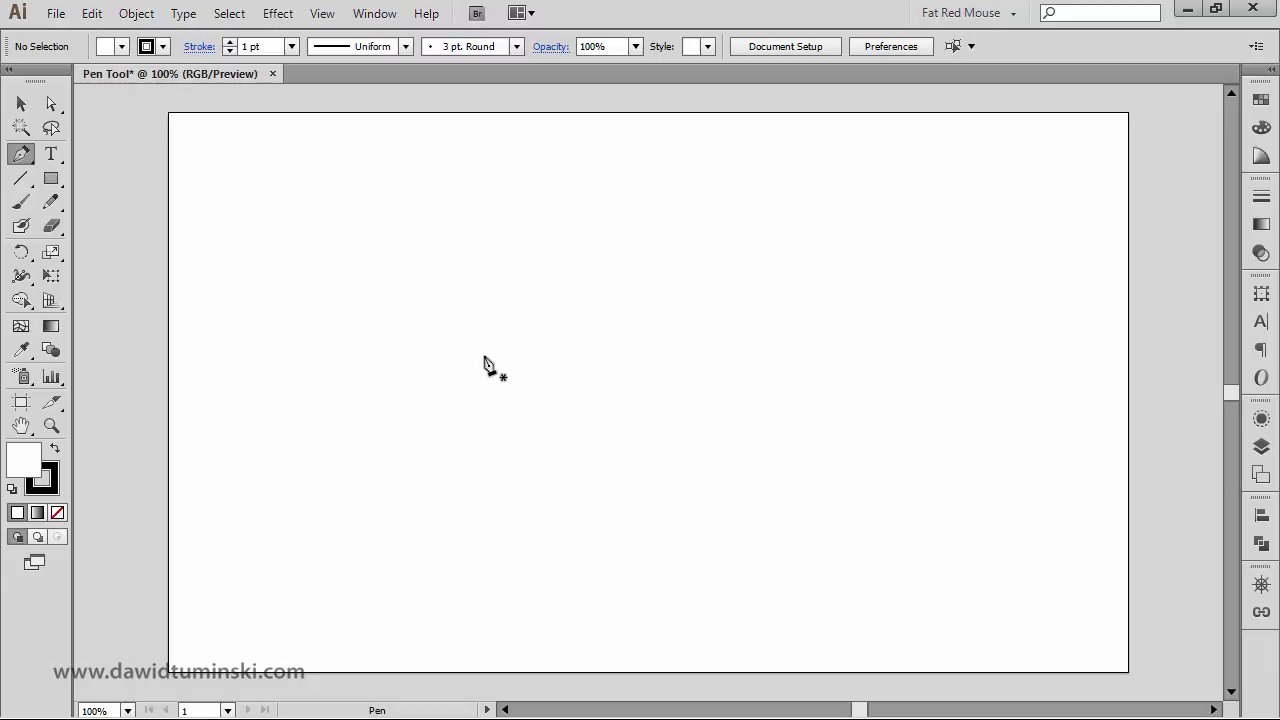
- Start a path with two straight zigzag segments and pull a handle from the third anchor
{"action": "left_click", "coordinate": [401, 366]}
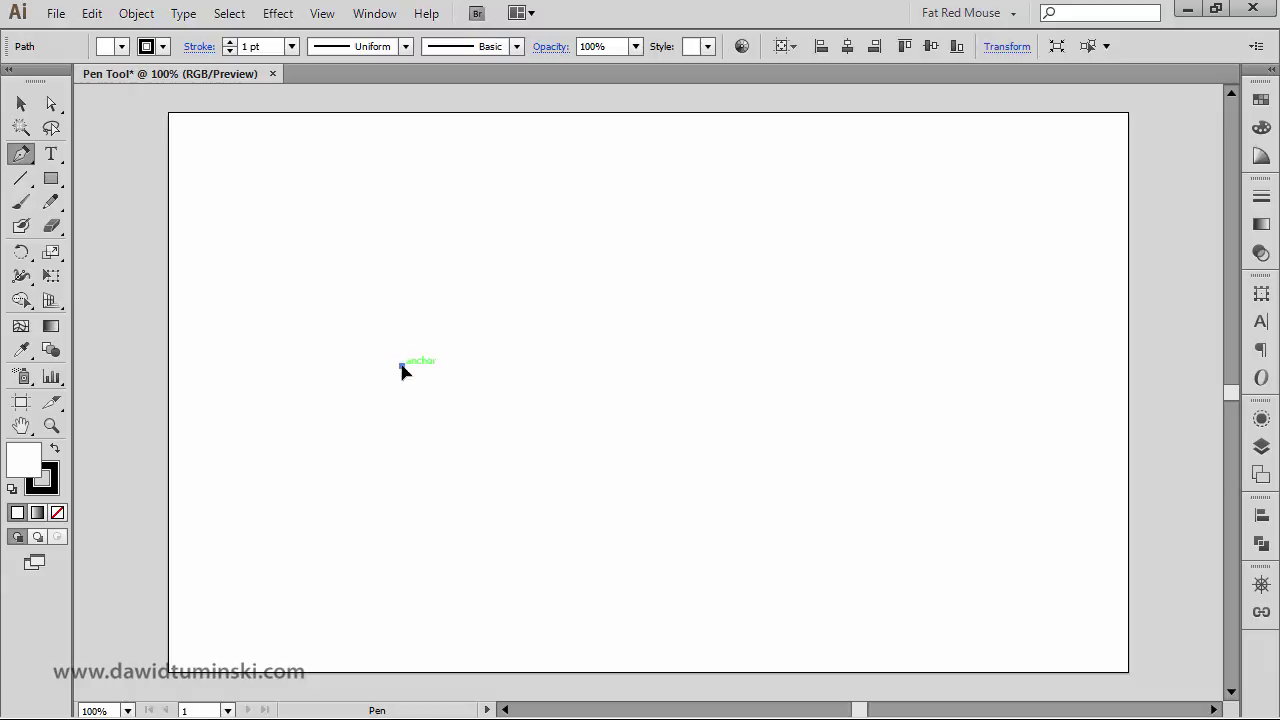
{"action": "left_click", "coordinate": [517, 228]}
{"action": "left_click", "coordinate": [545, 284]}
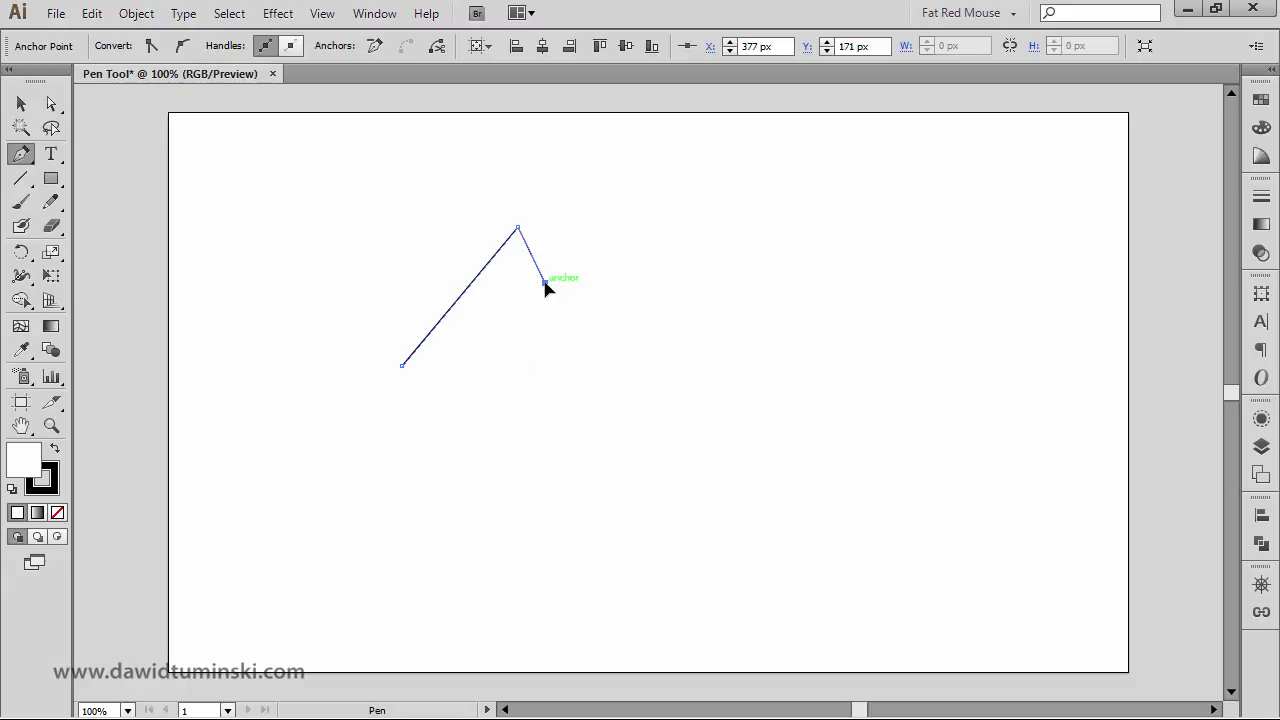
{"action": "left_click_drag", "start_coordinate": [545, 284], "coordinate": [517, 230]}
- Add curved anchors to the right, a vertical-handle arch, and a smooth anchor down-left, swinging its handle
{"action": "left_click", "coordinate": [683, 250]}
{"action": "left_click_drag", "start_coordinate": [682, 250], "coordinate": [725, 161]}
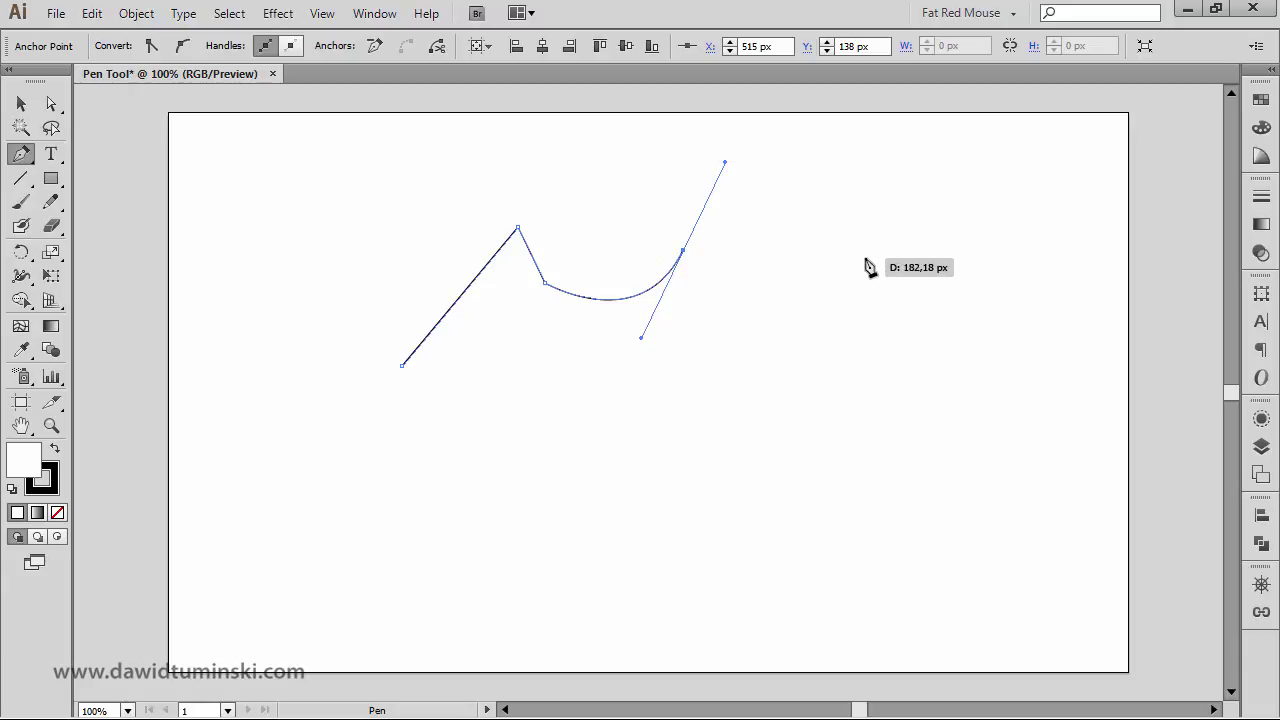
{"action": "left_click_drag", "start_coordinate": [865, 248], "coordinate": [887, 308]}
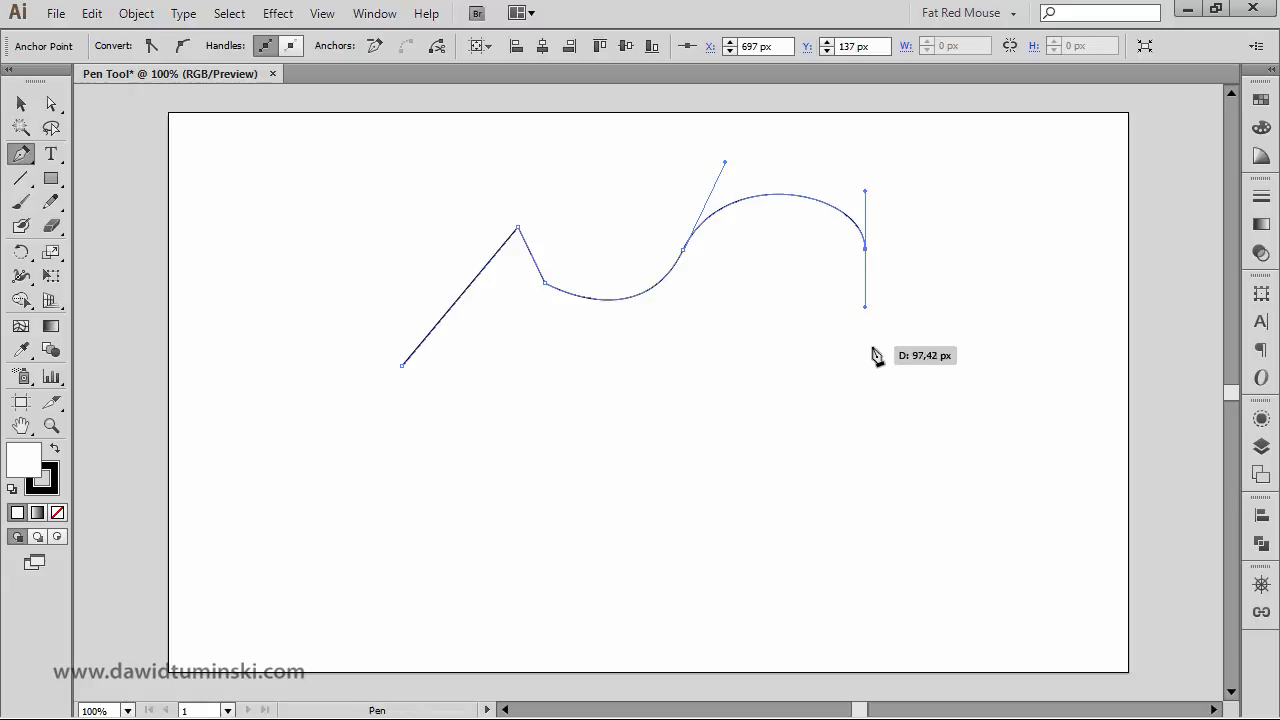
{"action": "left_click_drag", "start_coordinate": [685, 463], "coordinate": [562, 462]}
{"action": "left_click_drag", "start_coordinate": [591, 526], "coordinate": [579, 423]}
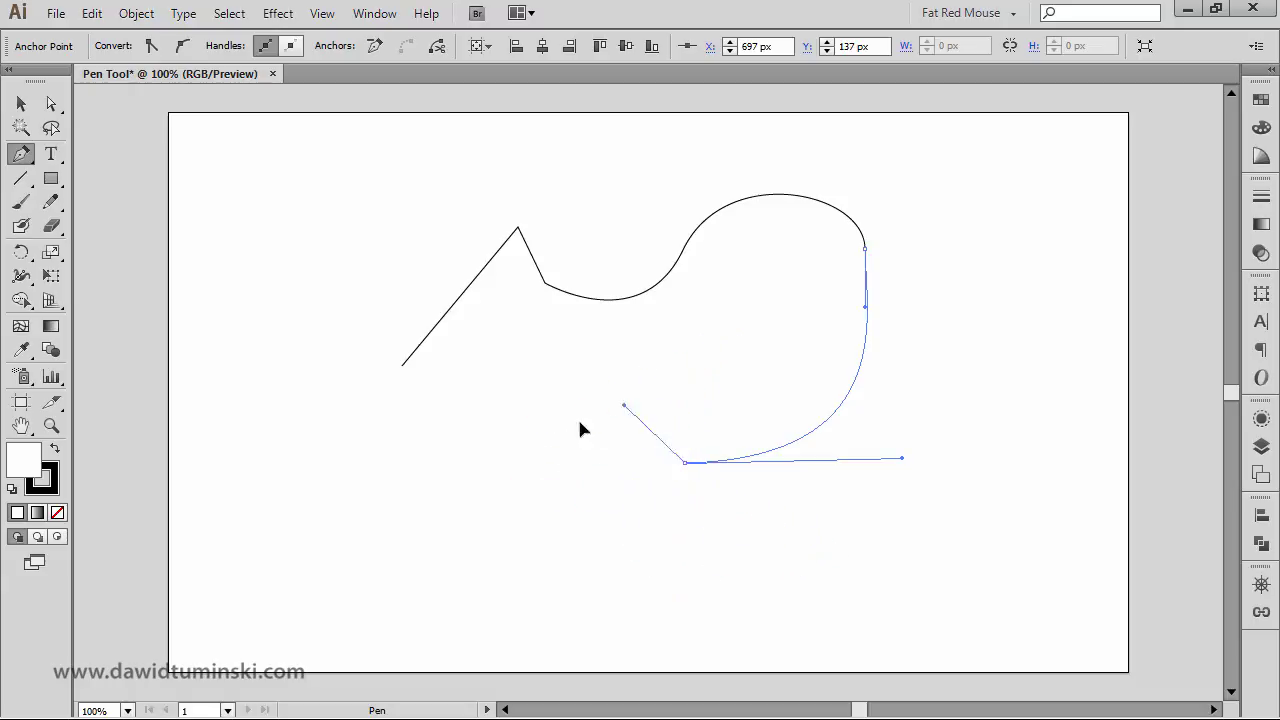
{"action": "left_click_drag", "start_coordinate": [650, 366], "coordinate": [589, 522]}
{"action": "left_click_drag", "start_coordinate": [589, 396], "coordinate": [561, 489]}
- Add an end anchor down-left and zoom in to inspect the curve's anchor
{"action": "left_click", "coordinate": [507, 536]}
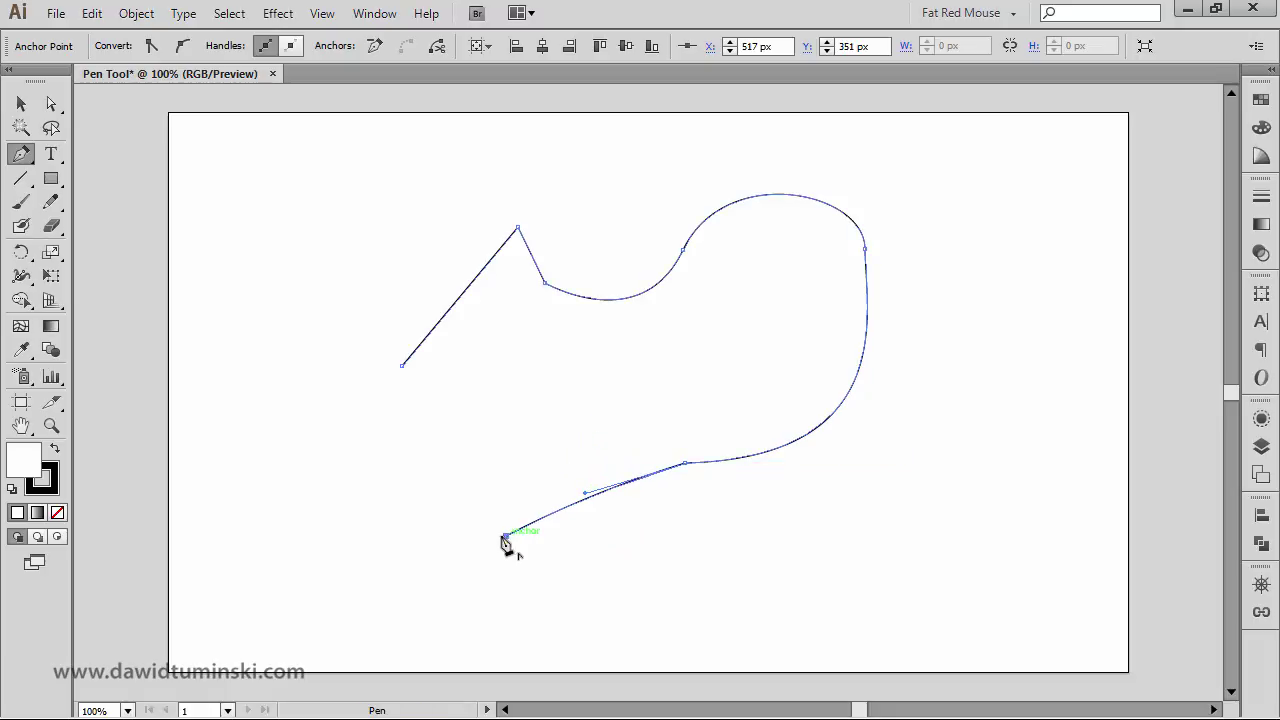
{"action": "key", "text": "ctrl+space"}
{"action": "left_click_drag", "start_coordinate": [660, 443], "coordinate": [720, 491]}
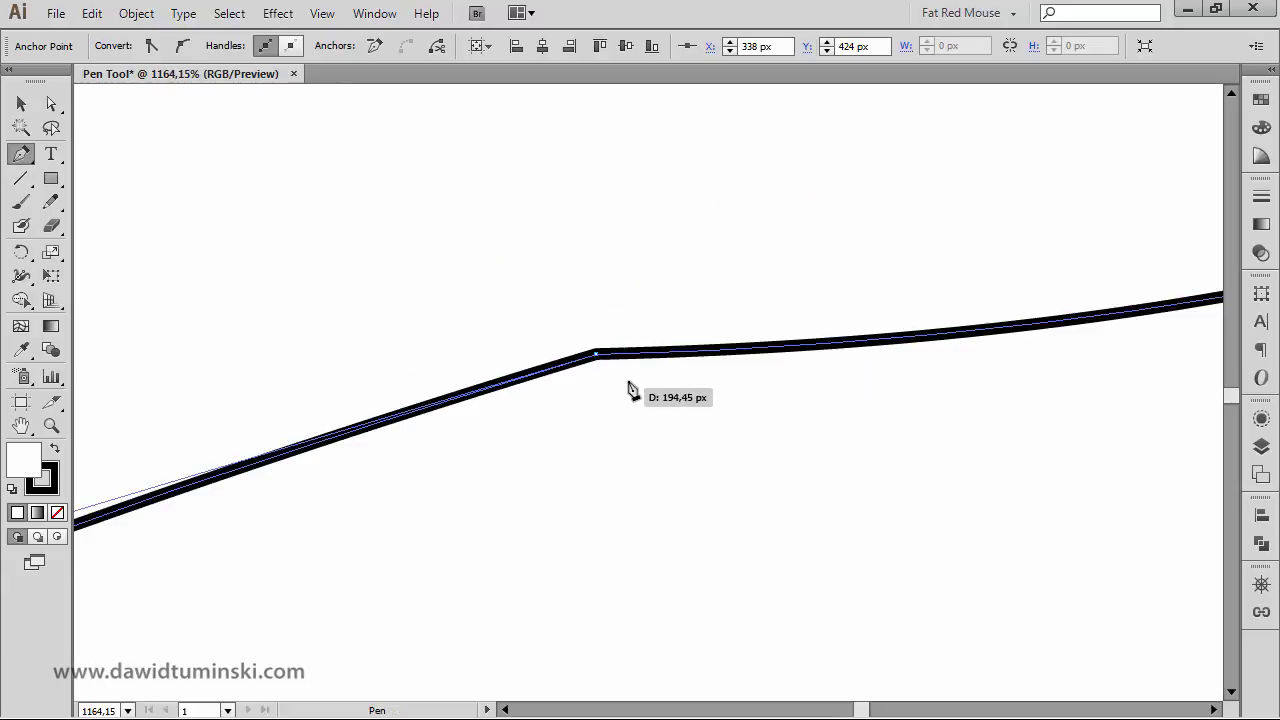
{"action": "key", "text": "ctrl"}
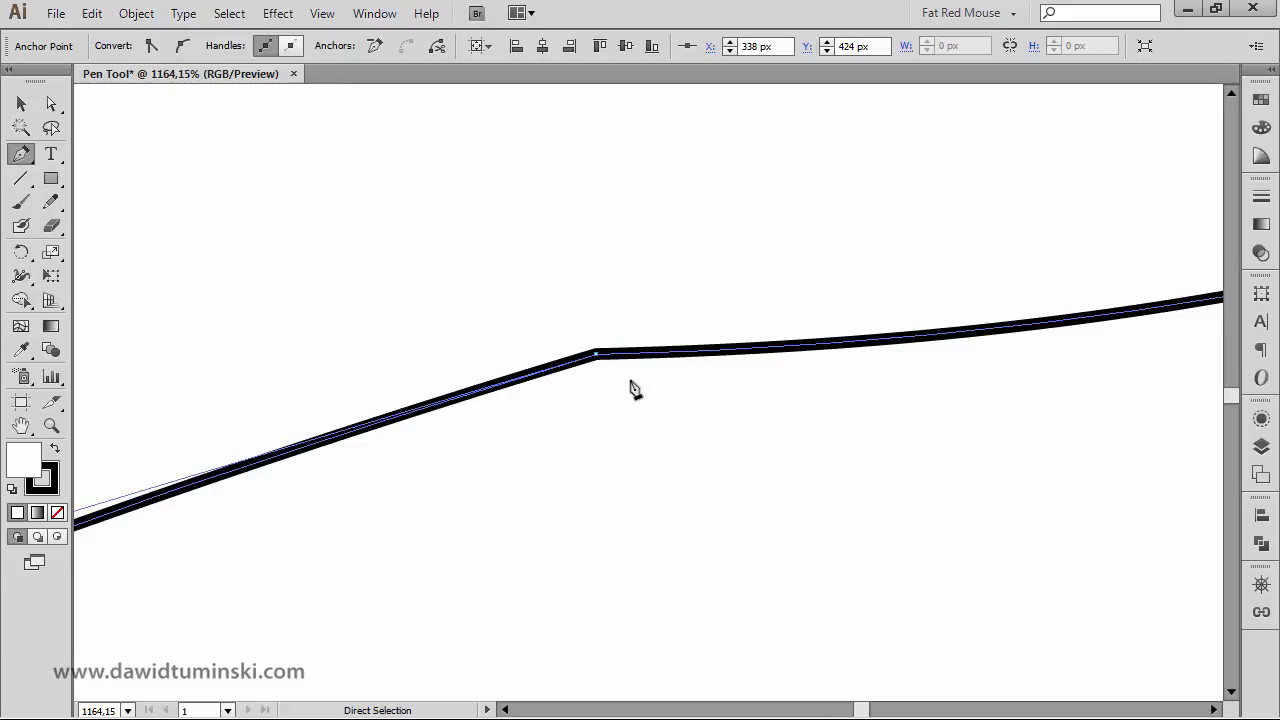
{"action": "scroll", "coordinate": [633, 388], "scroll_direction": "down", "scroll_amount": 4}
{"action": "left_click_drag", "start_coordinate": [517, 520], "coordinate": [667, 424]}
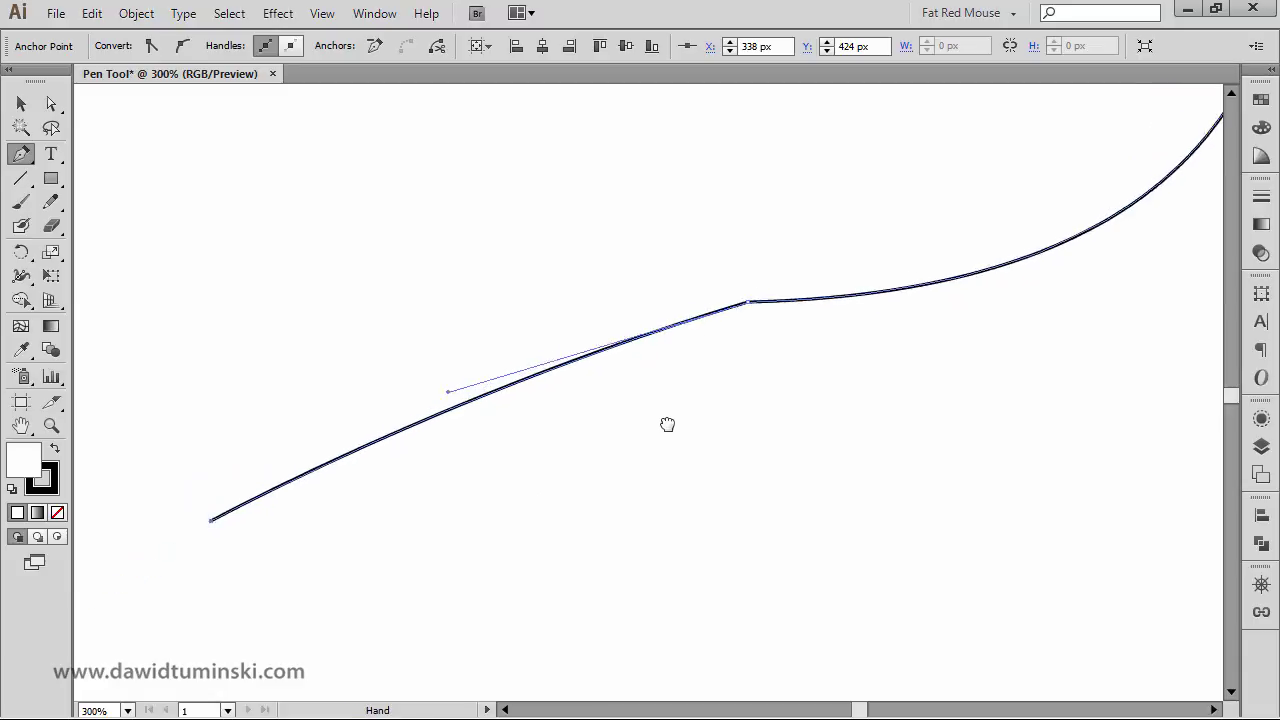
{"action": "key", "text": "ctrl+minus"}
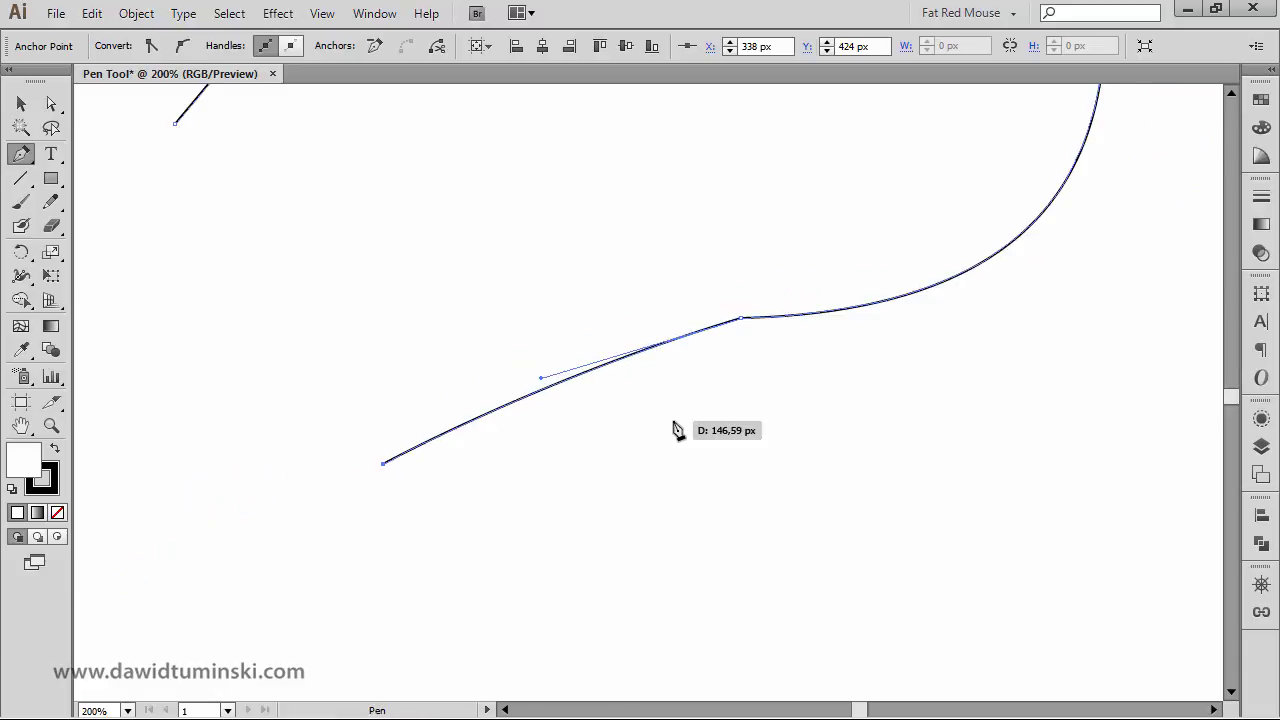
- Drag handles with Direct Selection to bend the lower curve into a downward bulge, then select the path
{"action": "left_click", "coordinate": [52, 103]}
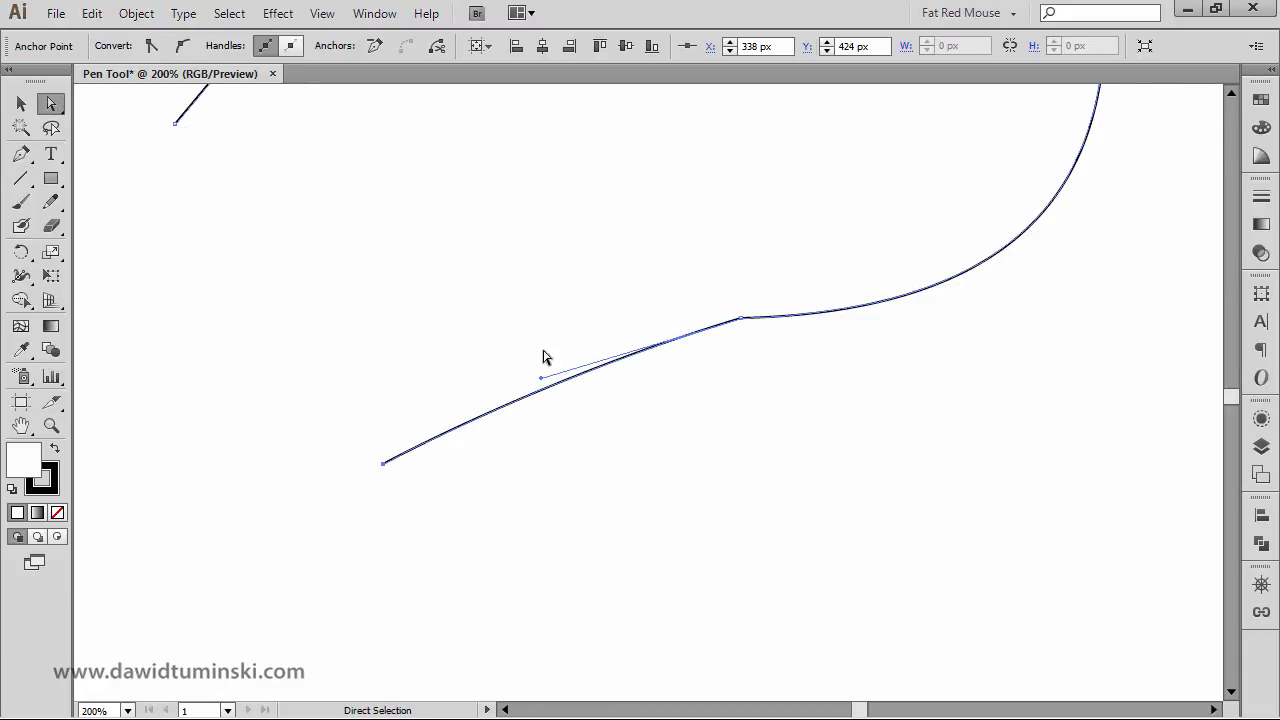
{"action": "left_click_drag", "start_coordinate": [542, 379], "coordinate": [455, 269]}
{"action": "left_click_drag", "start_coordinate": [427, 259], "coordinate": [652, 619]}
{"action": "key", "text": "ctrl+space"}
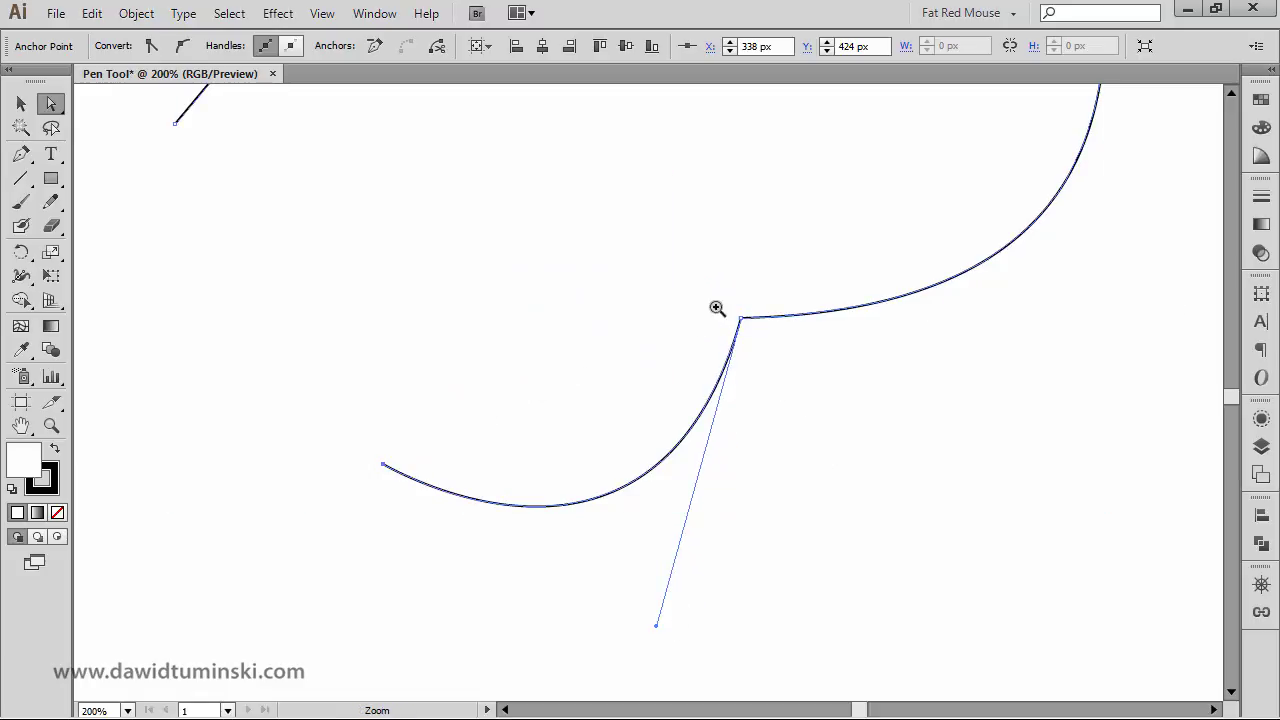
{"action": "left_click_drag", "start_coordinate": [714, 302], "coordinate": [782, 392]}
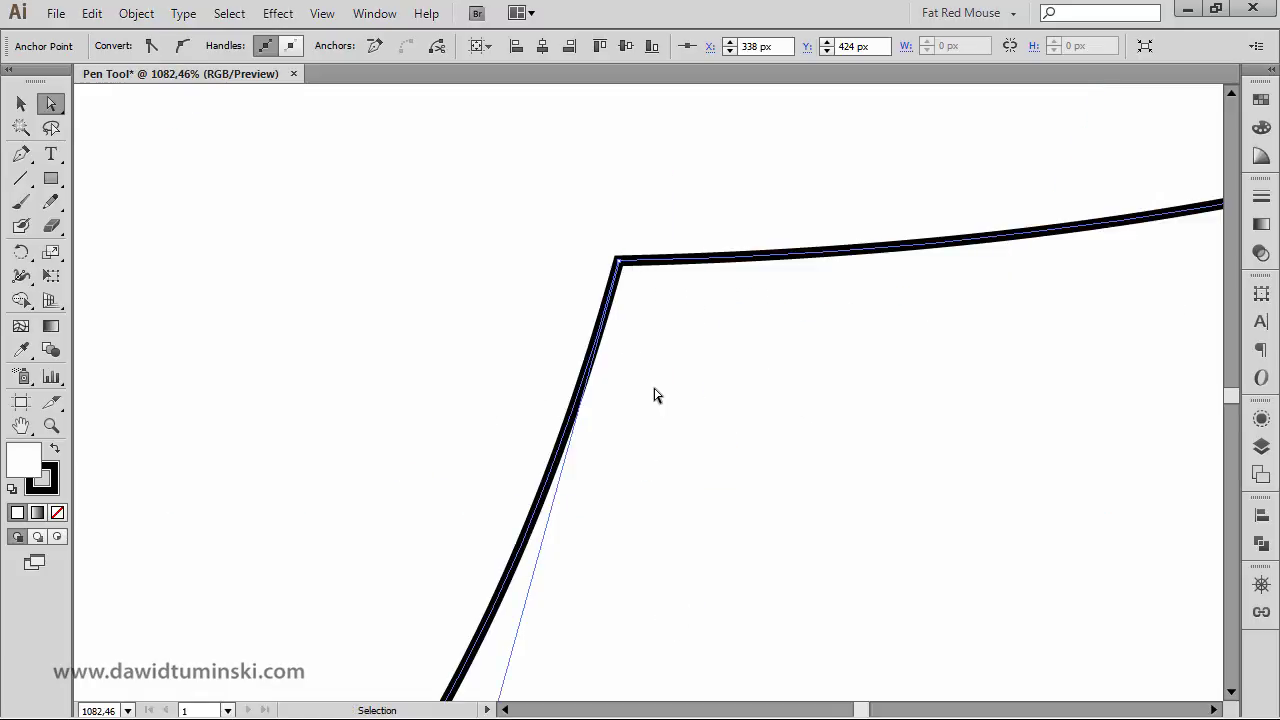
{"action": "key", "text": "ctrl+minus"}
{"action": "key", "text": "ctrl+minus"}
{"action": "key", "text": "ctrl+minus"}
{"action": "key", "text": "ctrl+minus"}
{"action": "key", "text": "ctrl+minus"}
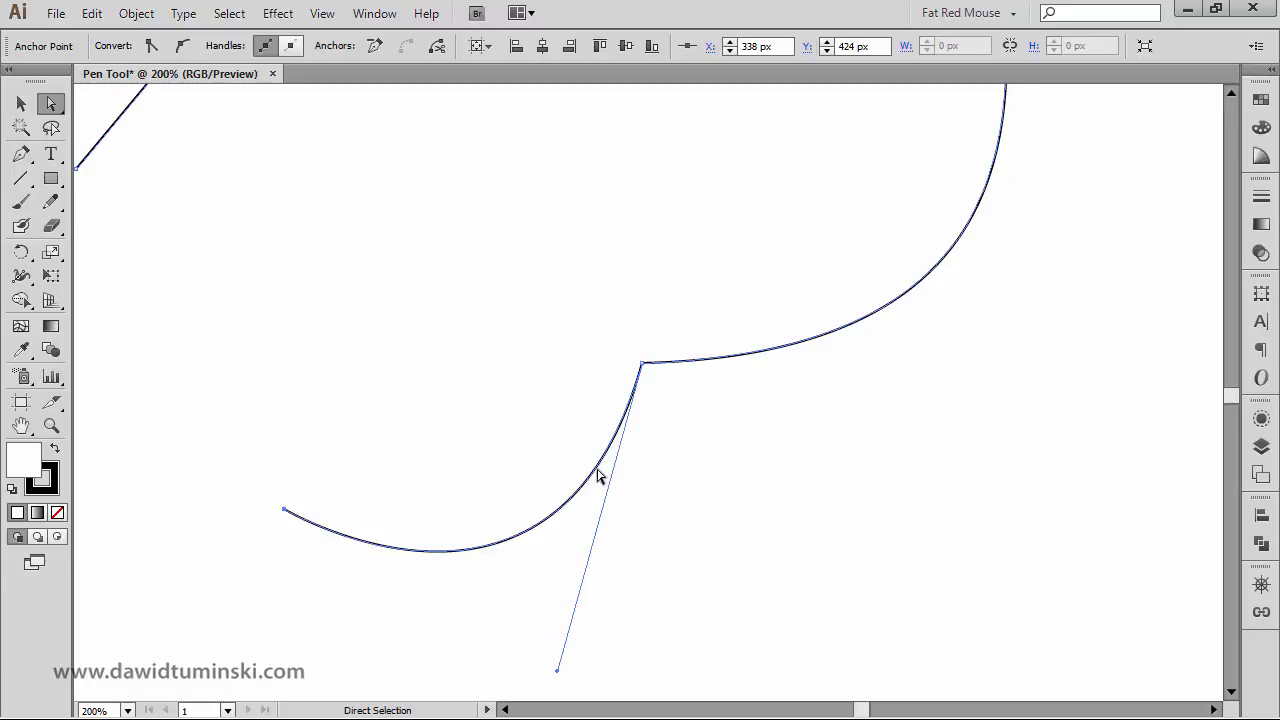
{"action": "left_click_drag", "start_coordinate": [598, 476], "coordinate": [806, 360]}
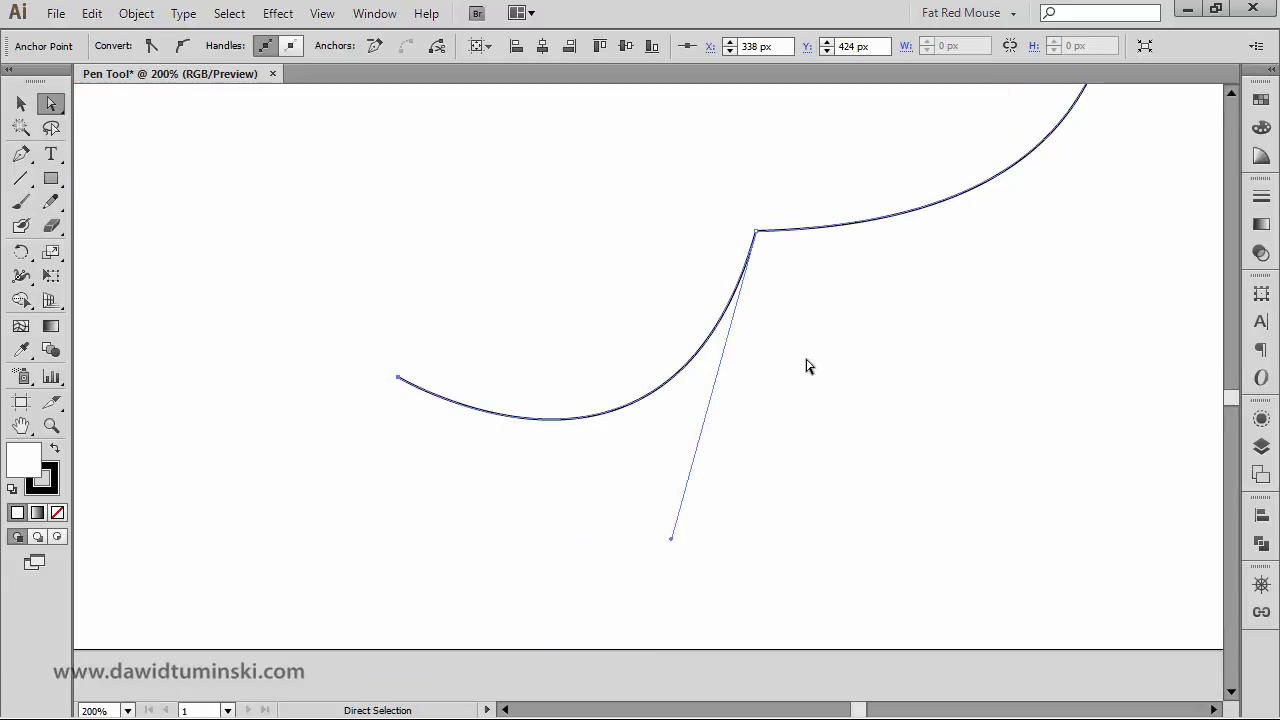
{"action": "key", "text": "v"}
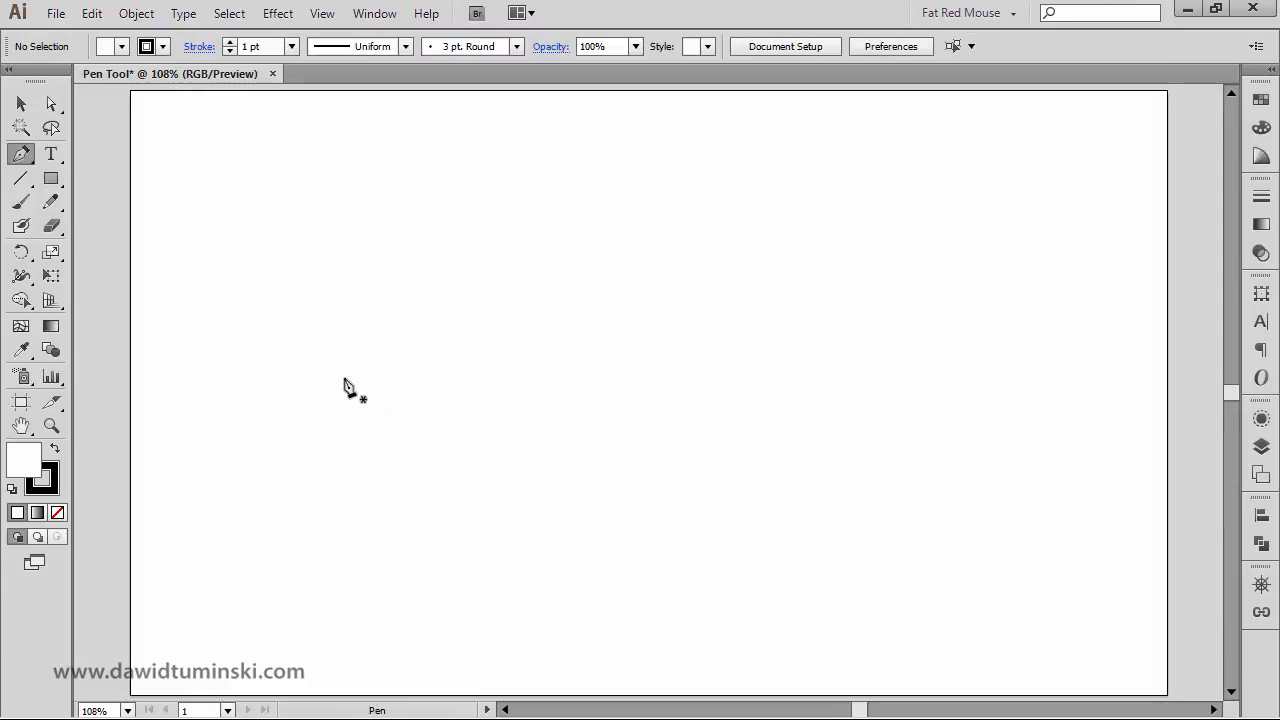
{"action": "left_click", "coordinate": [318, 364]}
{"action": "left_click", "coordinate": [429, 231]}
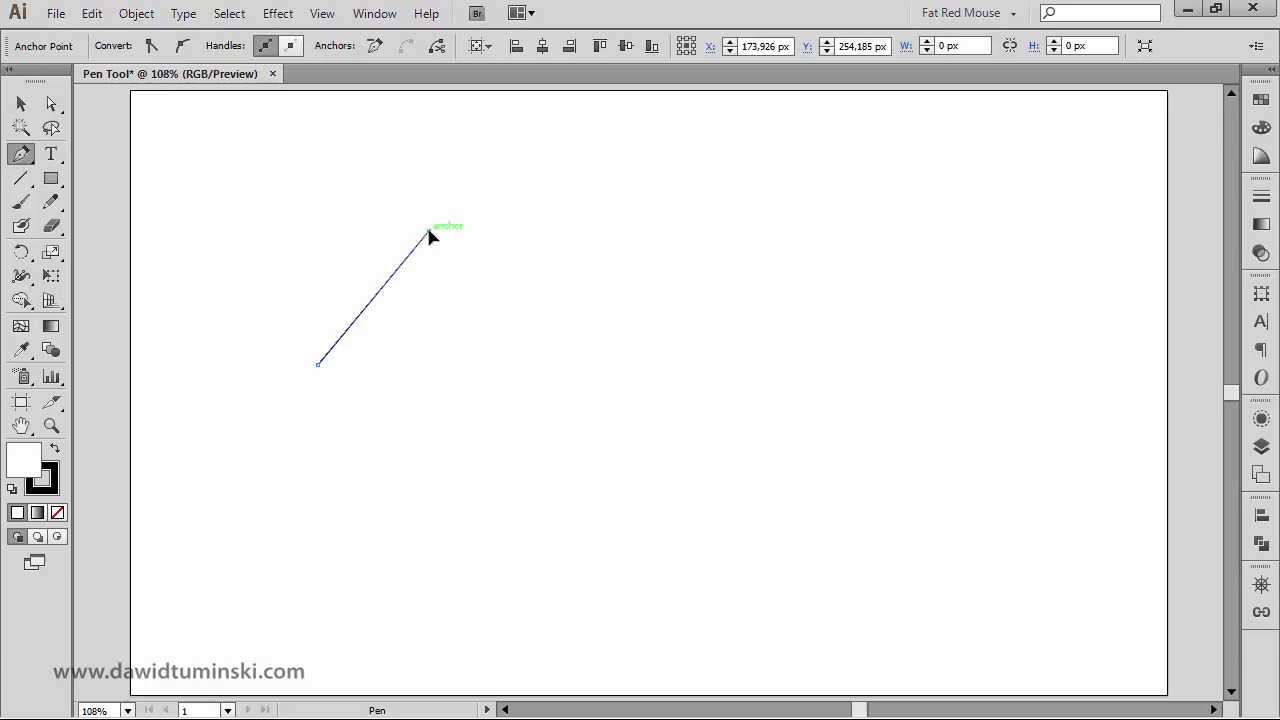
{"action": "left_click", "coordinate": [627, 173]}
{"action": "left_click", "coordinate": [648, 240]}
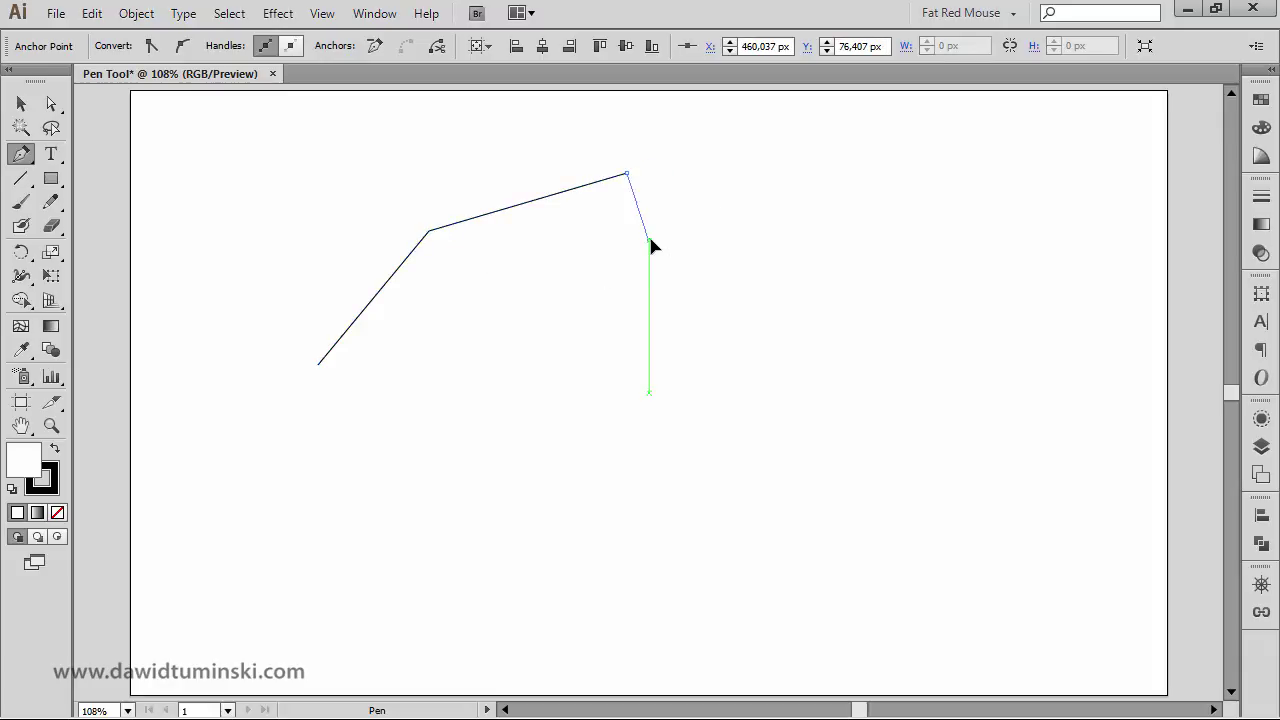
{"action": "left_click", "coordinate": [545, 330]}
{"action": "left_click", "coordinate": [673, 450]}
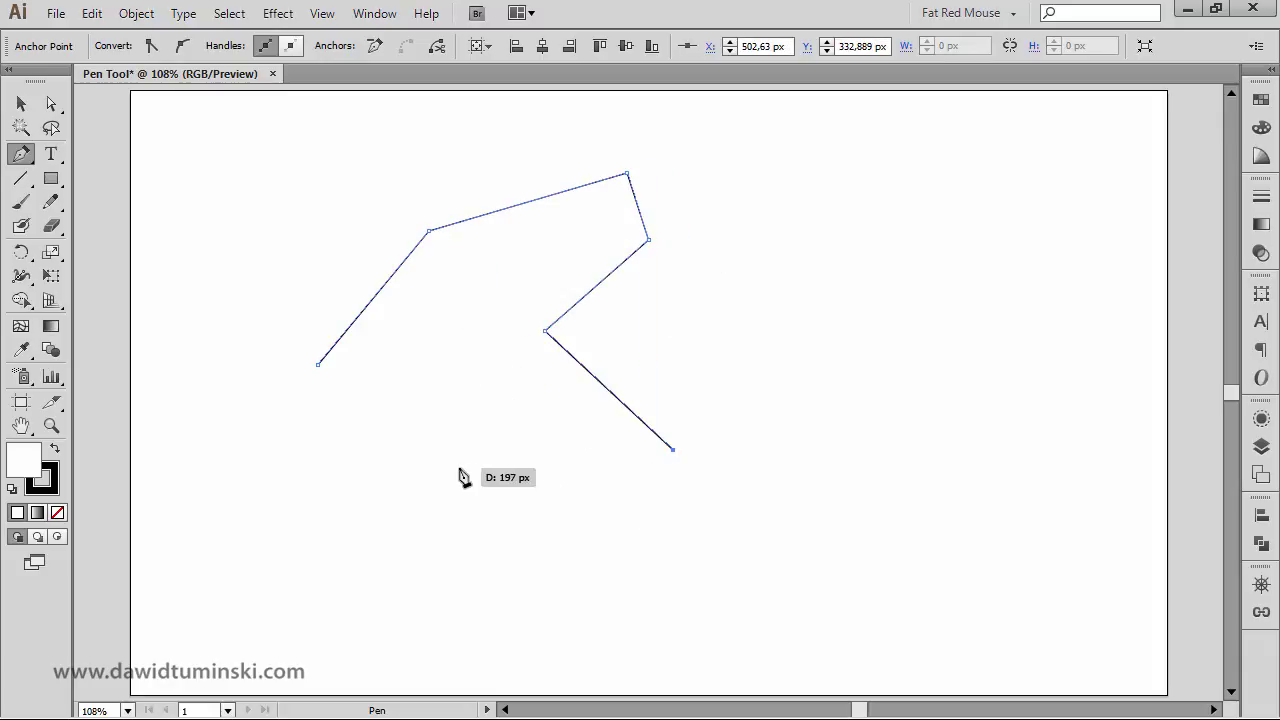
{"action": "left_click", "coordinate": [459, 467]}
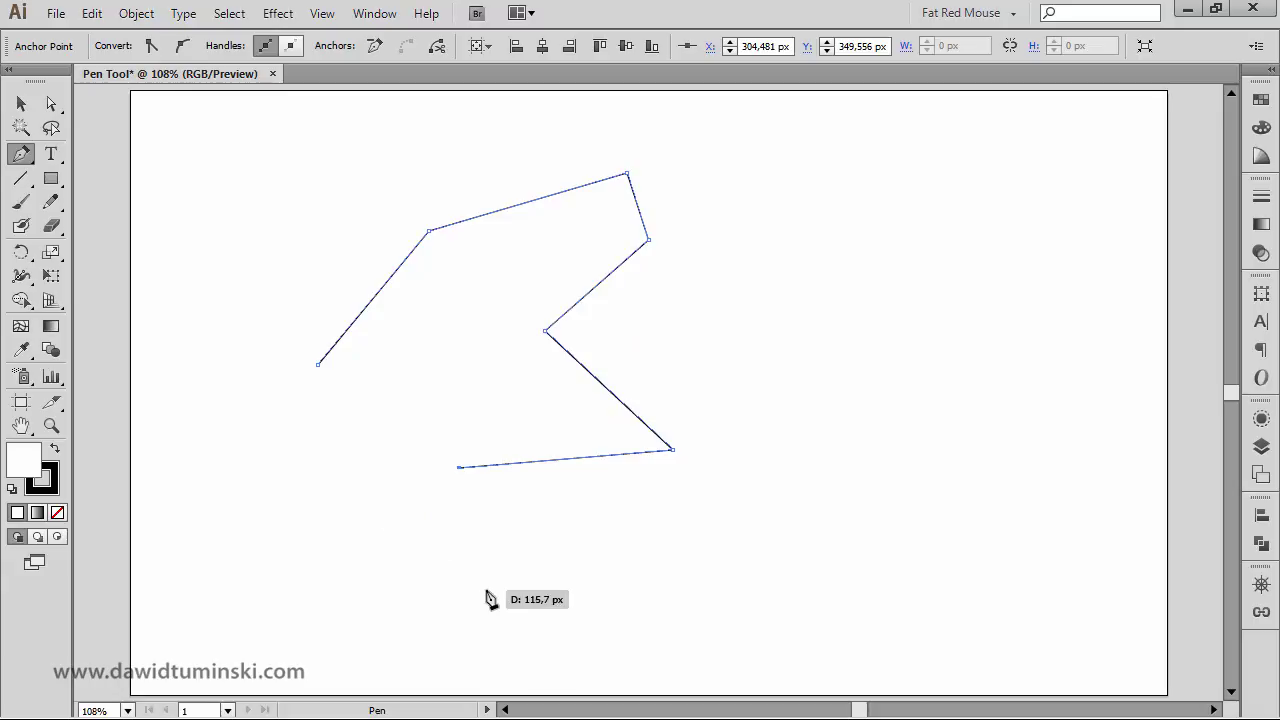
{"action": "left_click_drag", "start_coordinate": [467, 597], "coordinate": [599, 636]}
{"action": "left_click_drag", "start_coordinate": [873, 453], "coordinate": [760, 352]}
{"action": "left_click_drag", "start_coordinate": [1045, 352], "coordinate": [937, 337]}
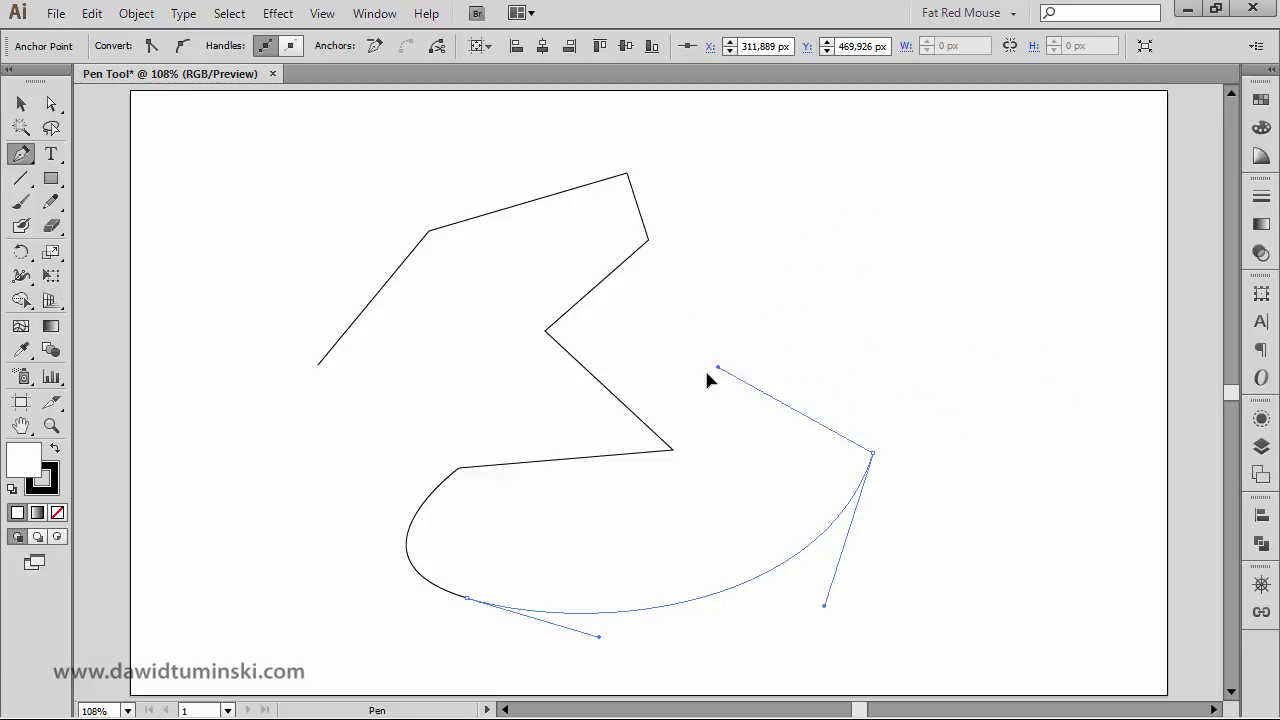
{"action": "mouse_move", "coordinate": [706, 374]}
{"action": "left_mouse_down"}
{"action": "mouse_move", "coordinate": [800, 318]}
{"action": "mouse_move", "coordinate": [1023, 370]}
{"action": "mouse_move", "coordinate": [777, 326]}
{"action": "mouse_move", "coordinate": [1013, 332]}
{"action": "mouse_move", "coordinate": [720, 366]}
{"action": "left_mouse_up"}
{"action": "left_click", "coordinate": [686, 326]}
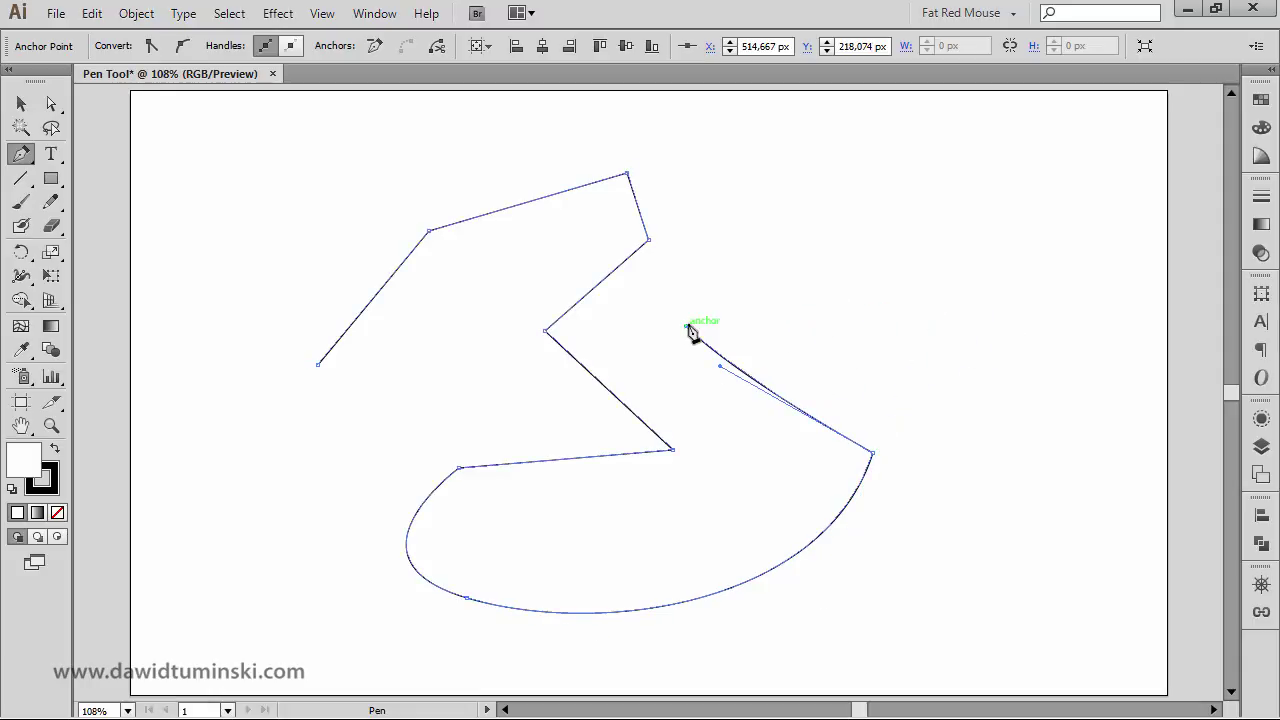
{"action": "key", "text": "ctrl+z"}
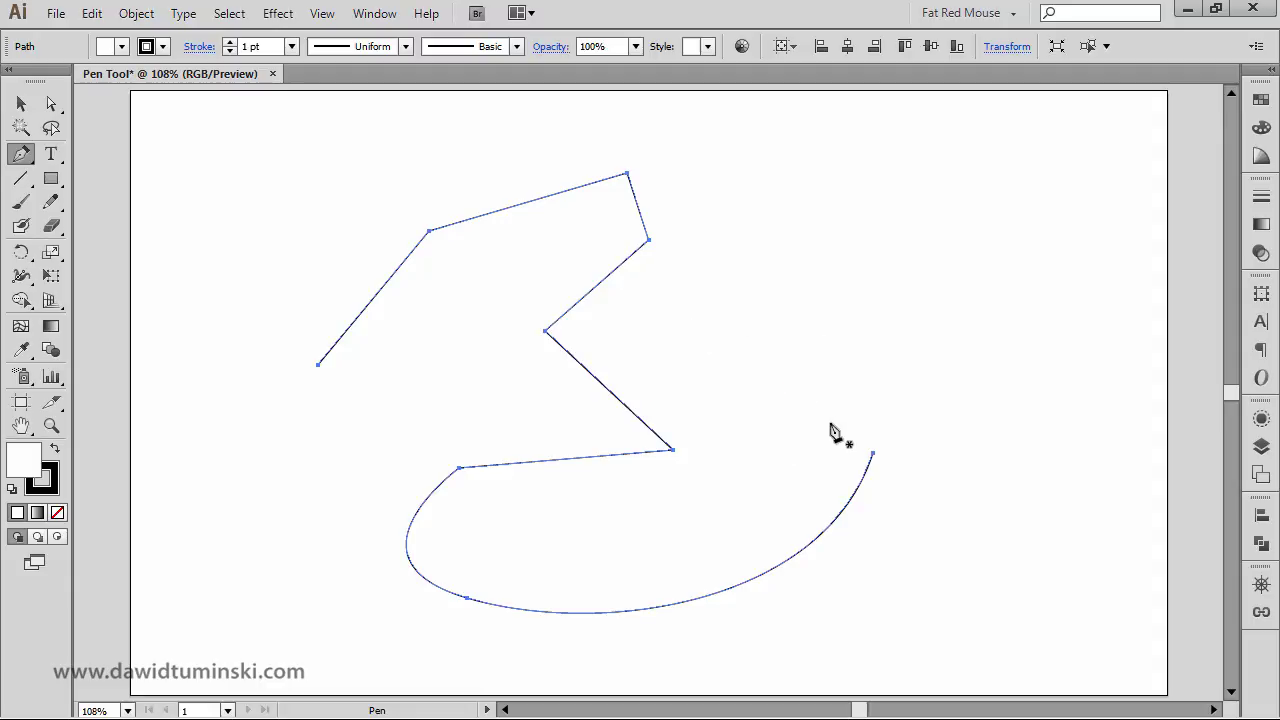
- Delete the old path and draw a new five-anchor zigzag path with straight segments
{"action": "key", "text": "Delete"}
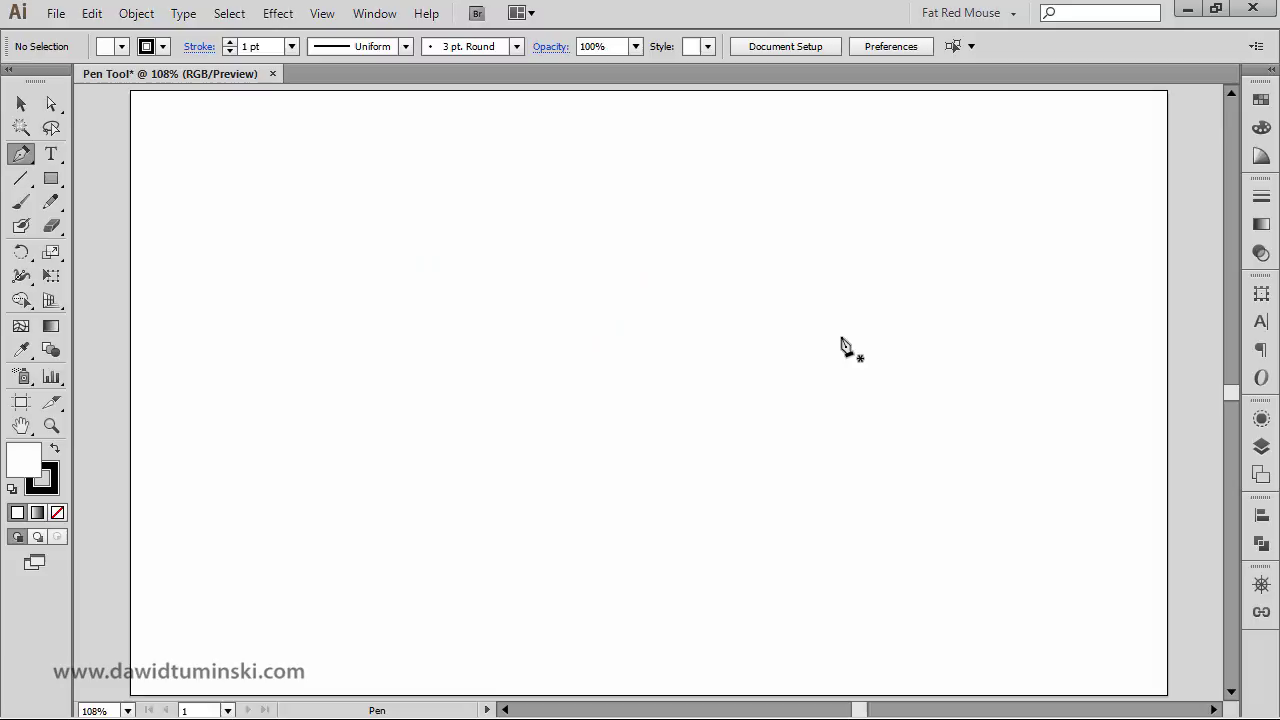
{"action": "left_click", "coordinate": [411, 392]}
{"action": "left_click", "coordinate": [540, 237]}
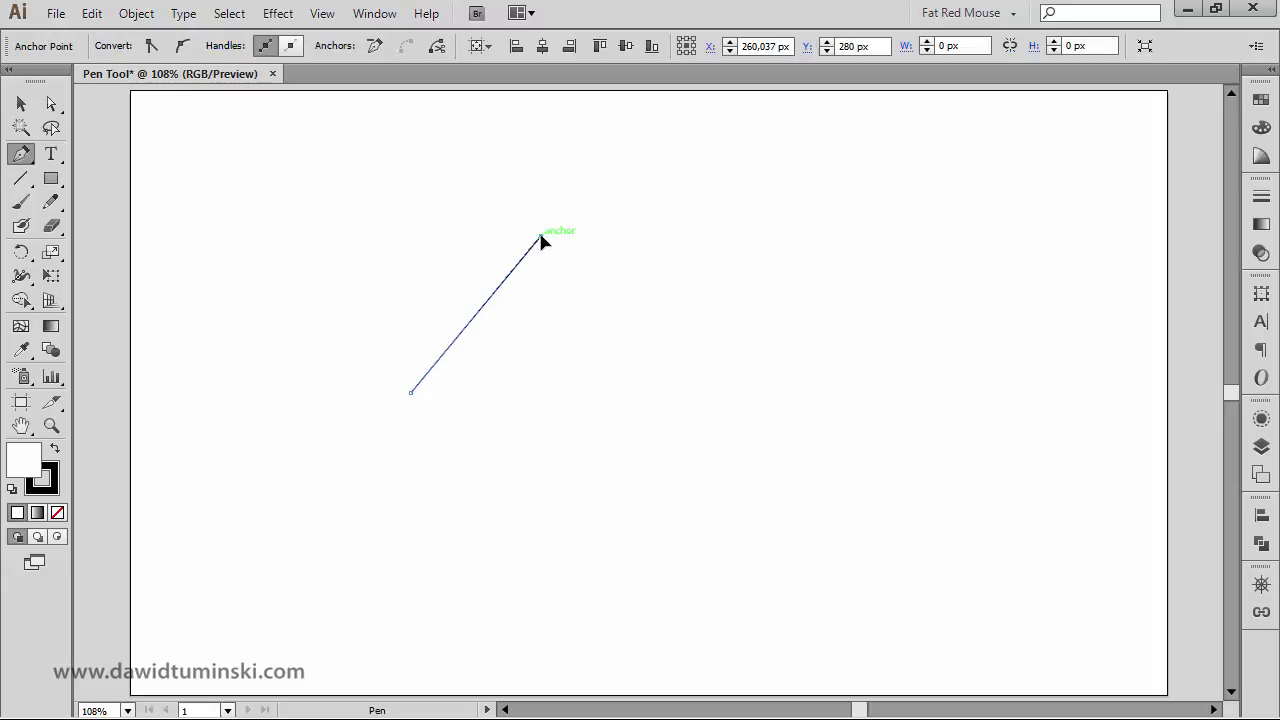
{"action": "left_click", "coordinate": [632, 327]}
{"action": "left_click", "coordinate": [577, 383]}
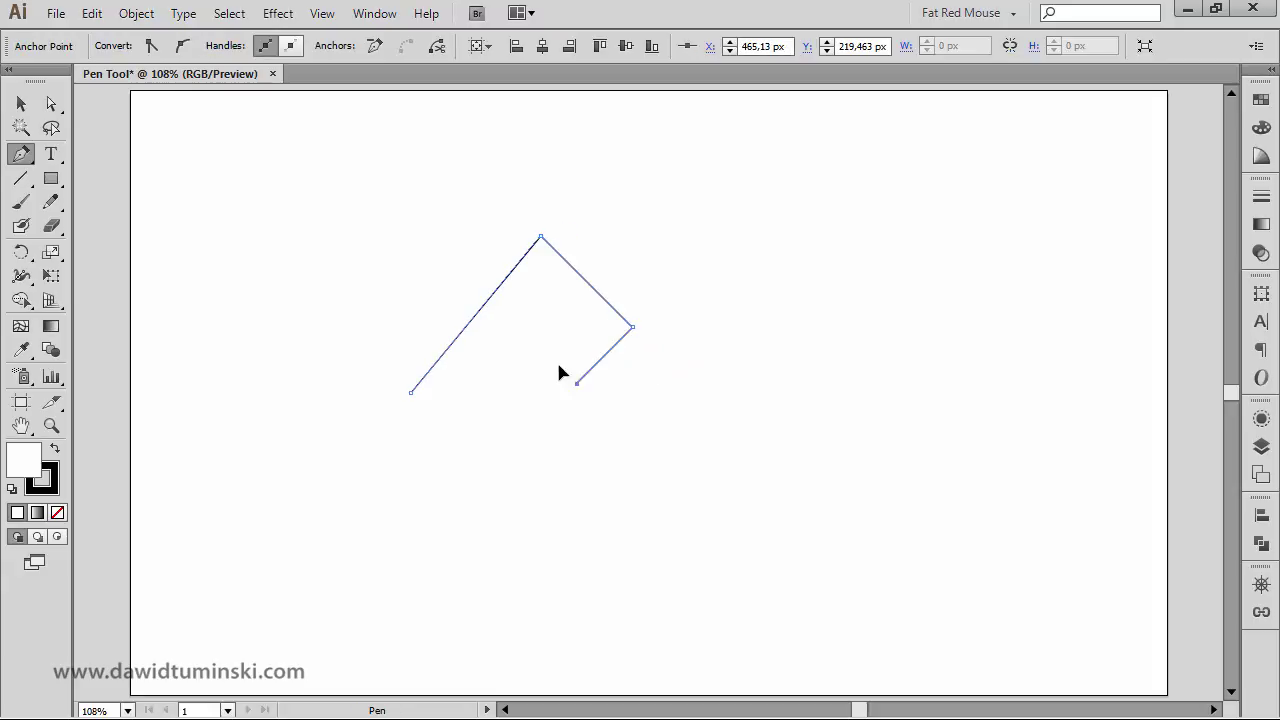
{"action": "left_click", "coordinate": [657, 463]}
- End the zigzag with a curved anchor at upper right, add a mid-curve anchor, and delete the bottom corner anchor
{"action": "mouse_move", "coordinate": [845, 278]}
{"action": "left_mouse_down"}
{"action": "mouse_move", "coordinate": [860, 287]}
{"action": "mouse_move", "coordinate": [788, 201]}
{"action": "left_mouse_up"}
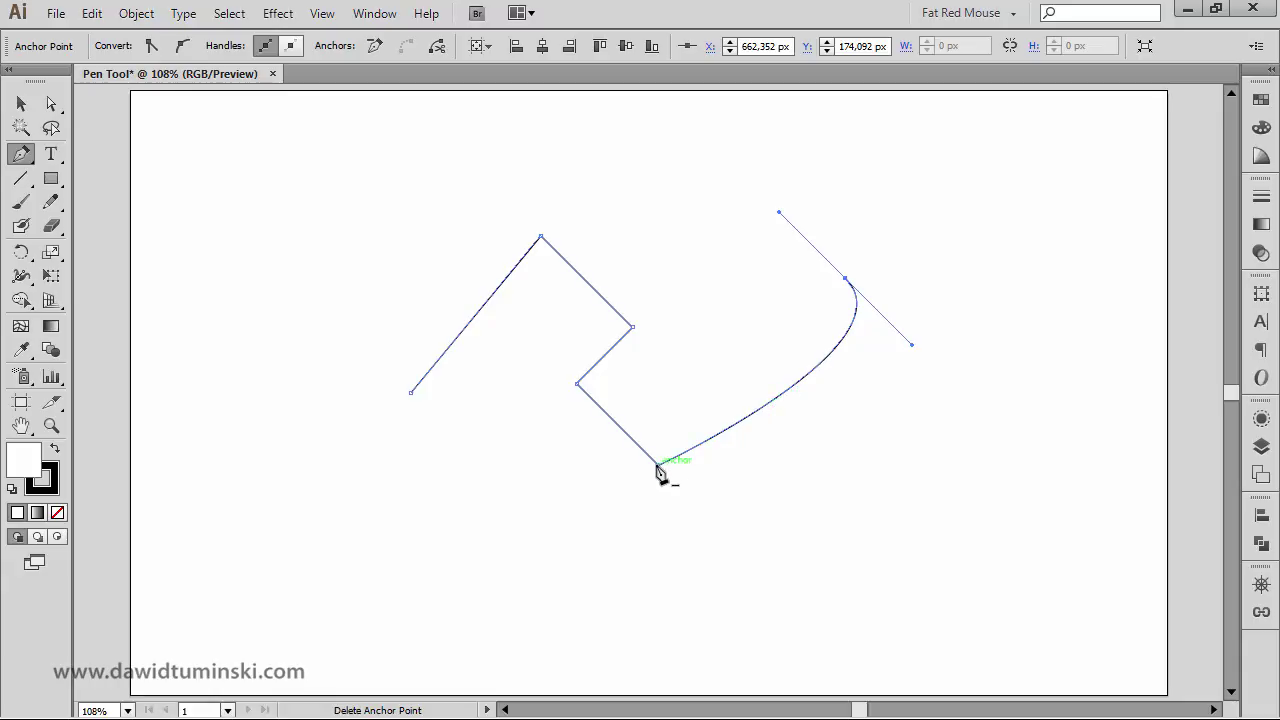
{"action": "left_click", "coordinate": [750, 416]}
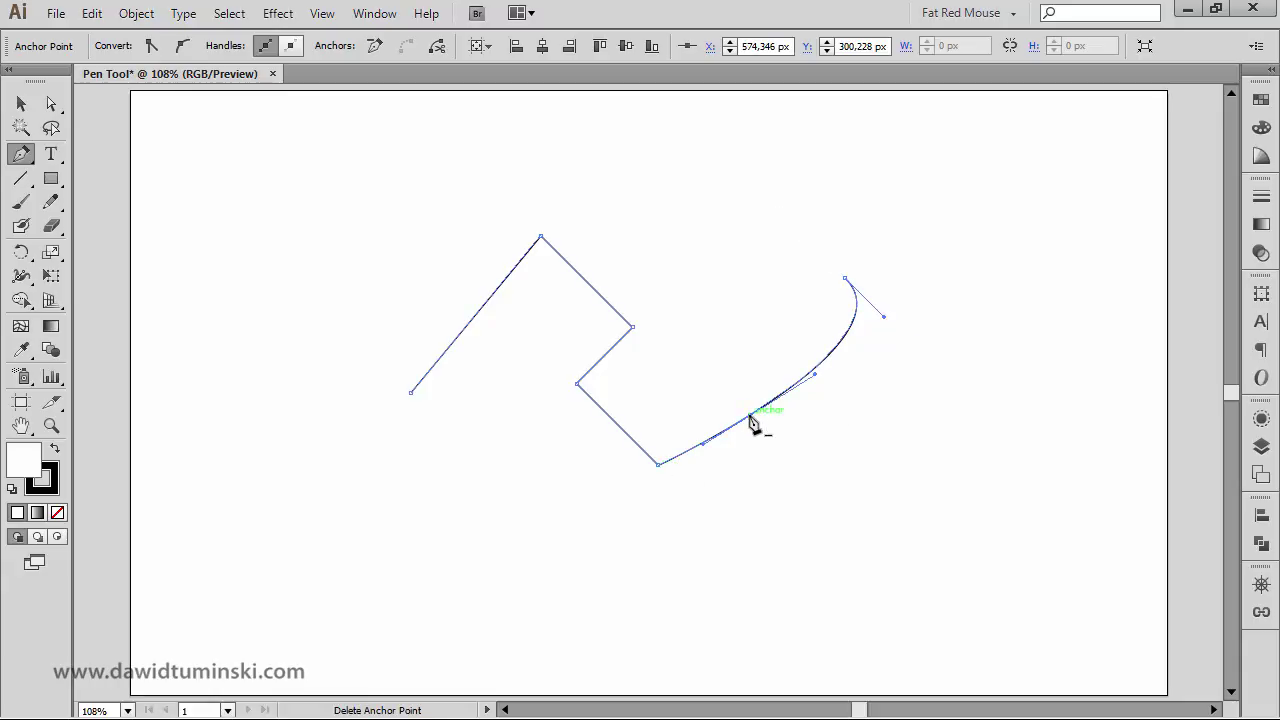
{"action": "left_click", "coordinate": [659, 467]}
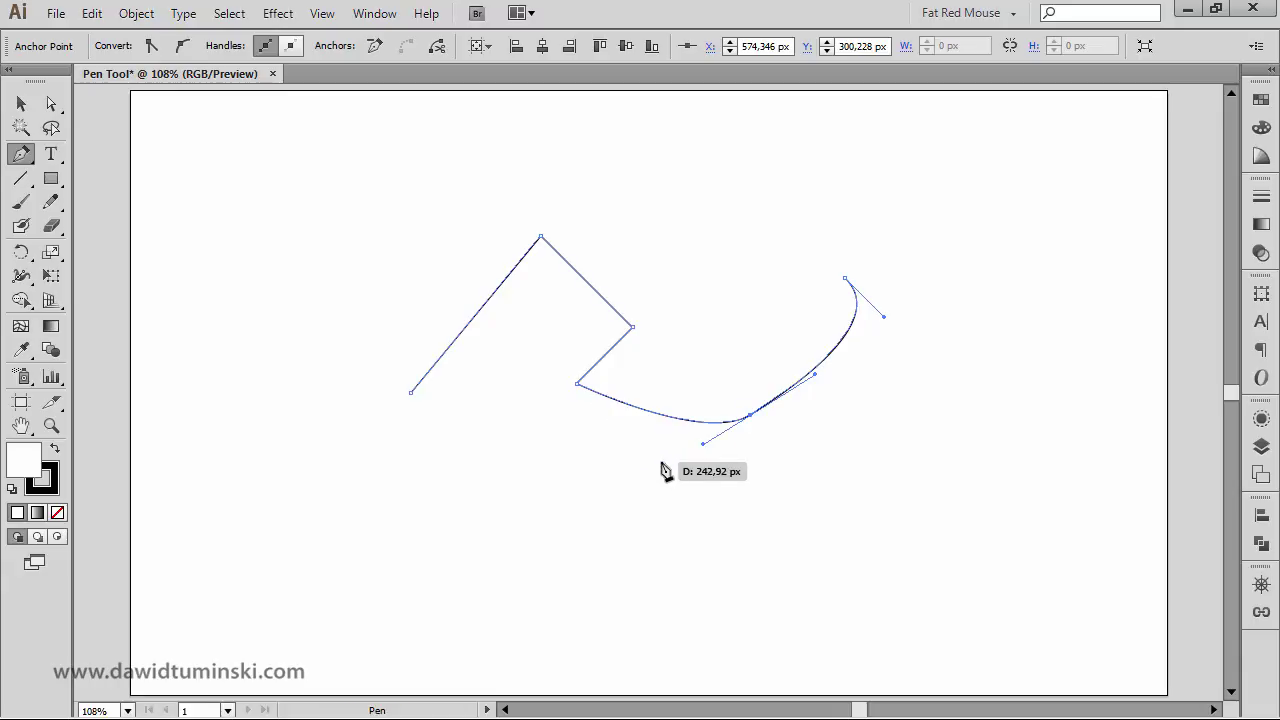